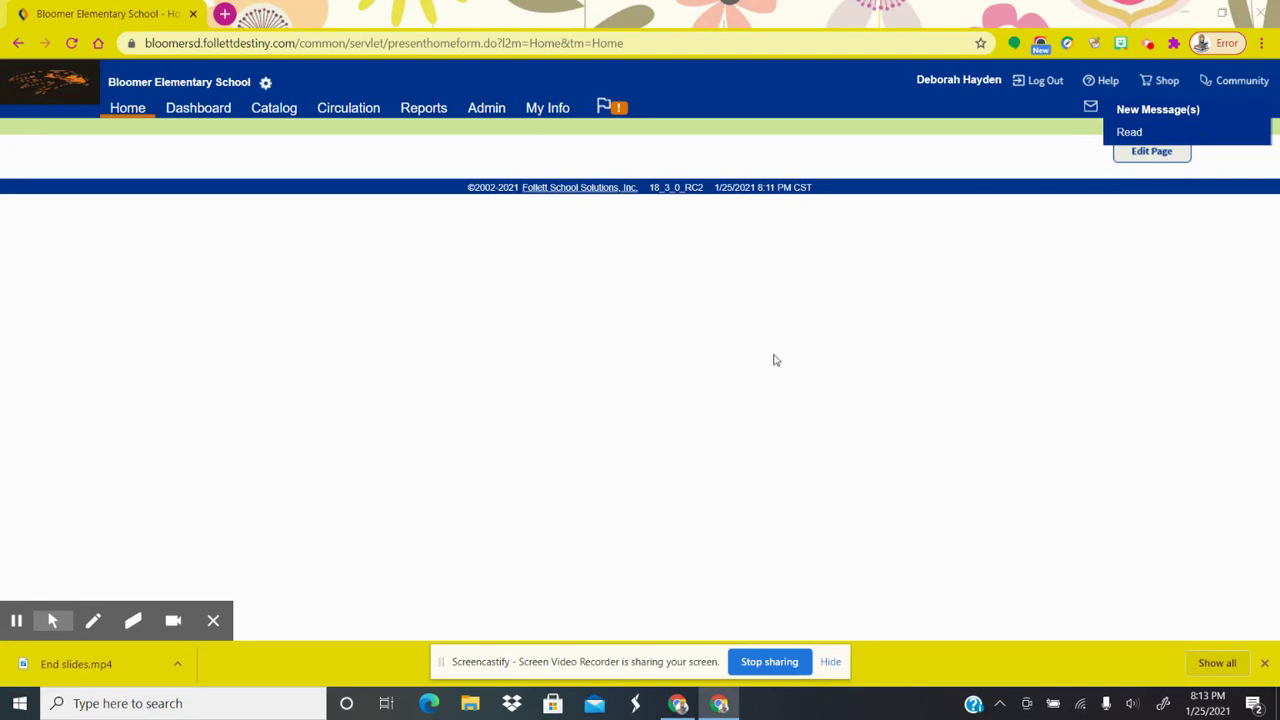
# Go to the Admin area's Manage Patrons page
pyautogui.click(490, 115)
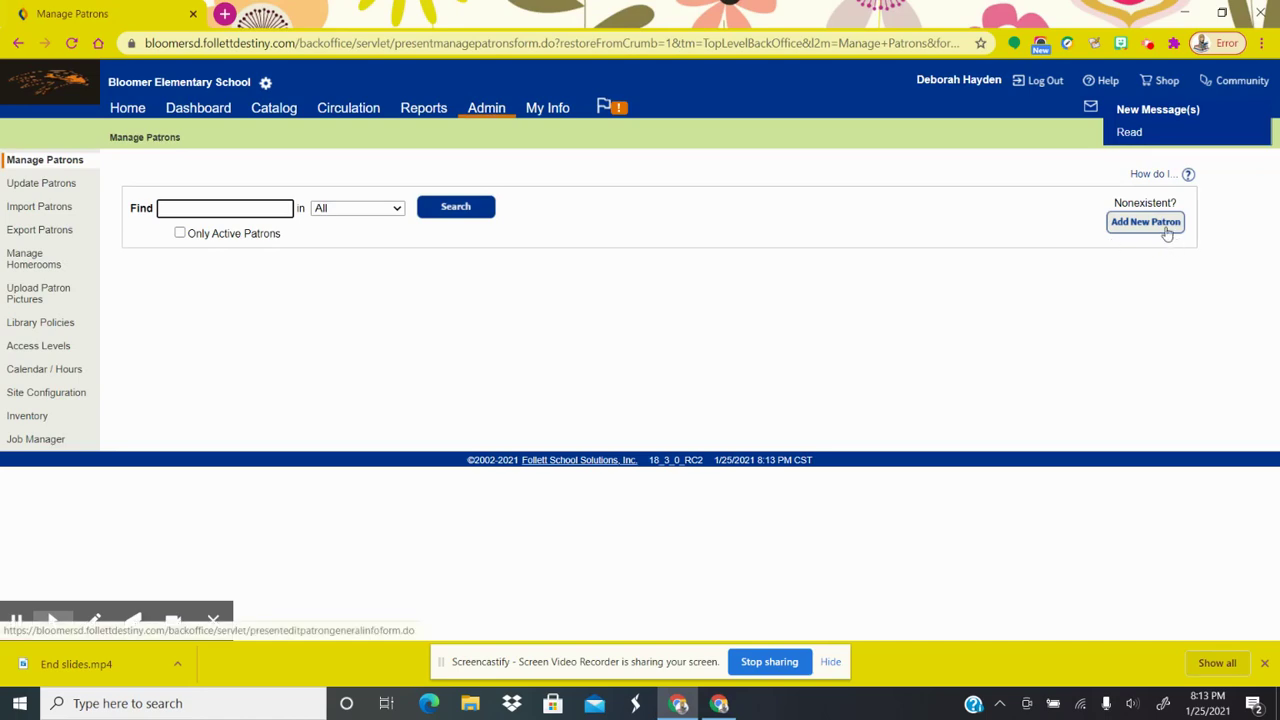
# Start a new patron record with first name Test and last name Student
pyautogui.click(1163, 230)
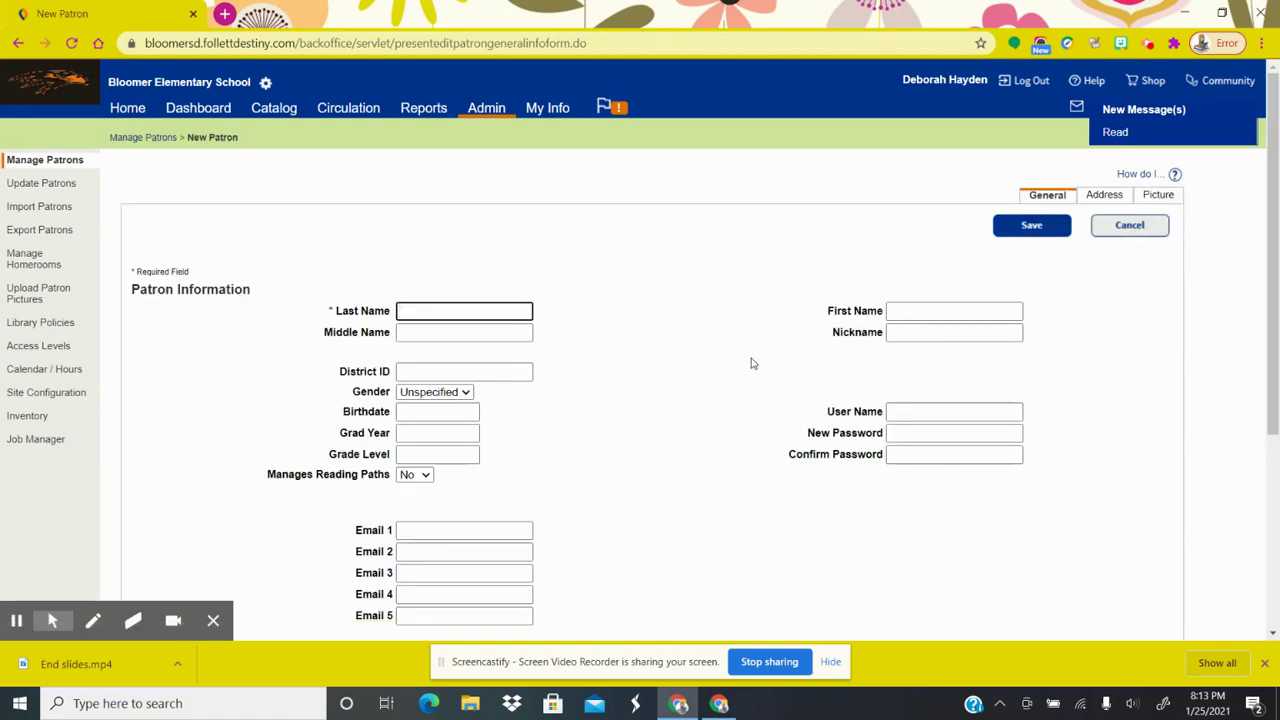
pyautogui.scroll(-1, 753, 363)
pyautogui.scroll(-2, 753, 363)
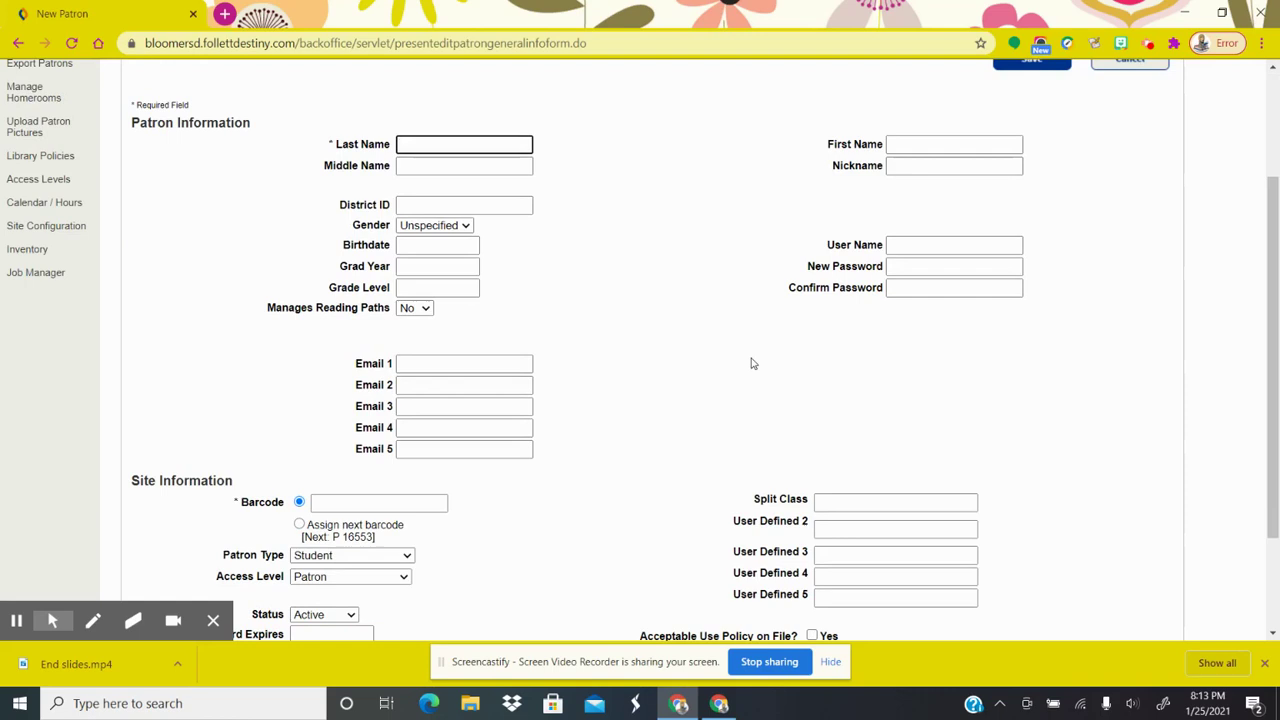
pyautogui.scroll(3, 740, 357)
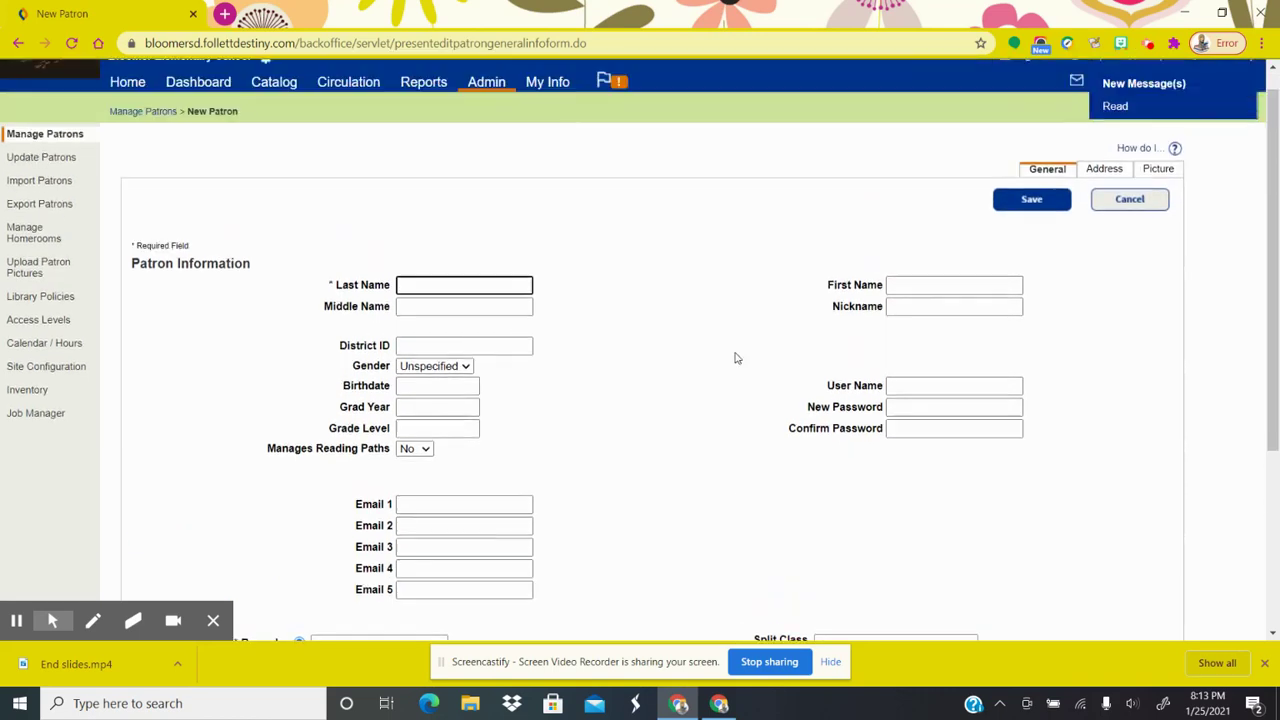
pyautogui.click(920, 310)
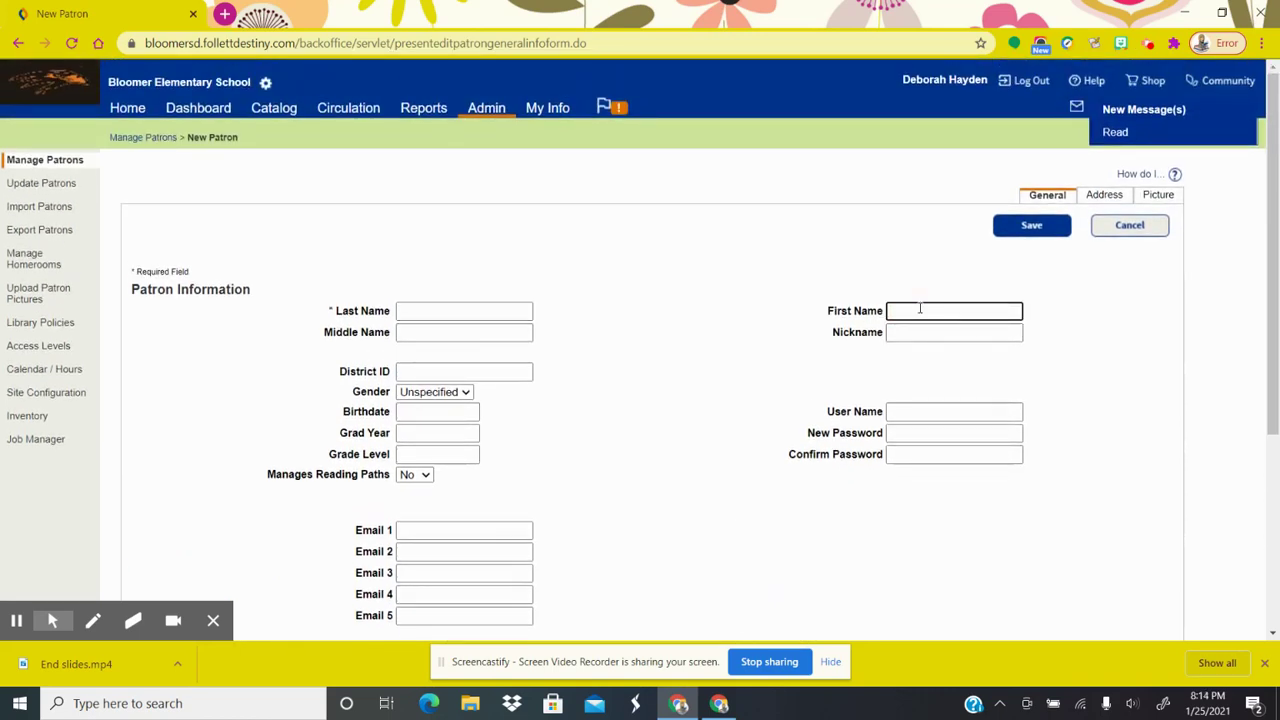
pyautogui.write('Test')
pyautogui.click(468, 313)
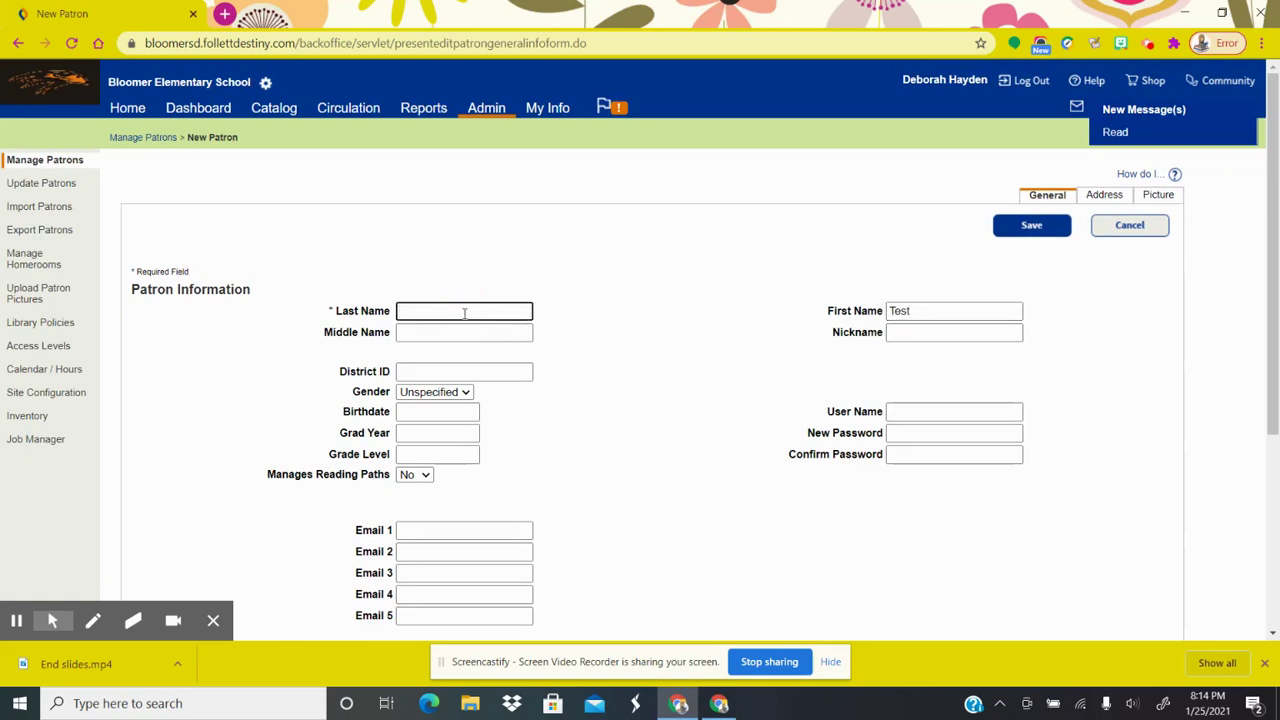
pyautogui.write('Student')
# Enter test.student as the patron's user name
pyautogui.scroll(-1, 557, 481)
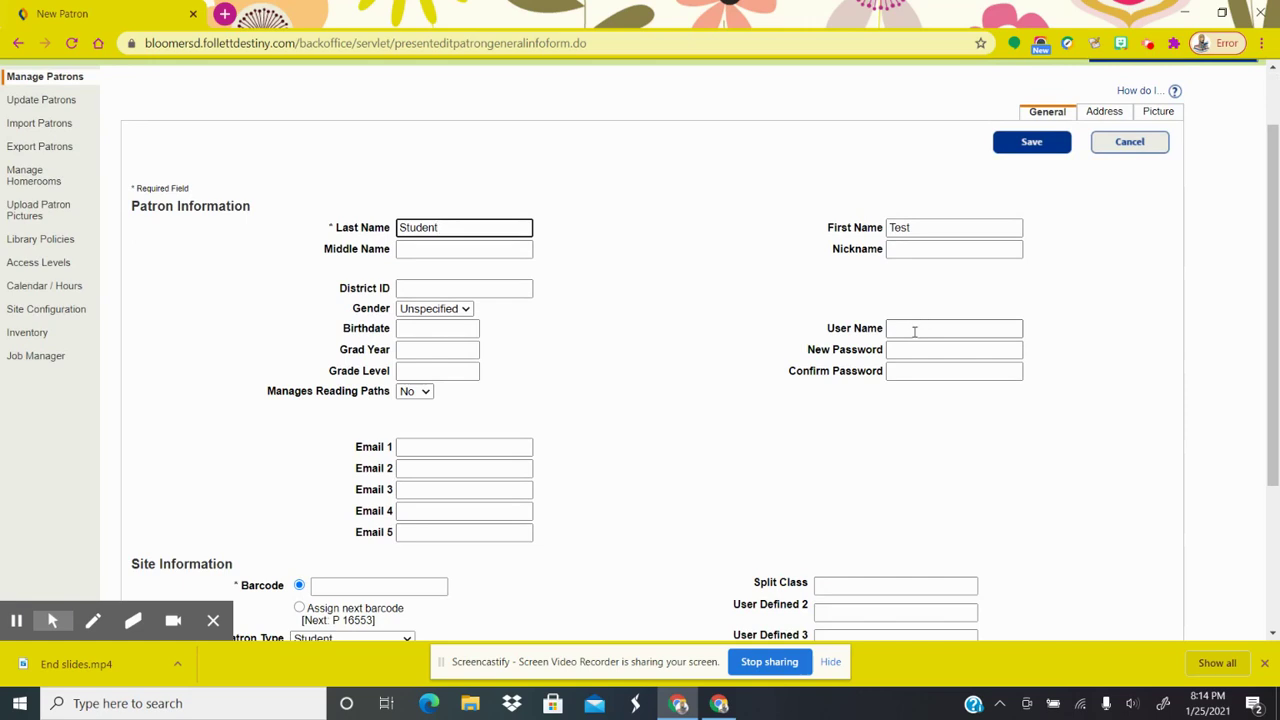
pyautogui.click(914, 330)
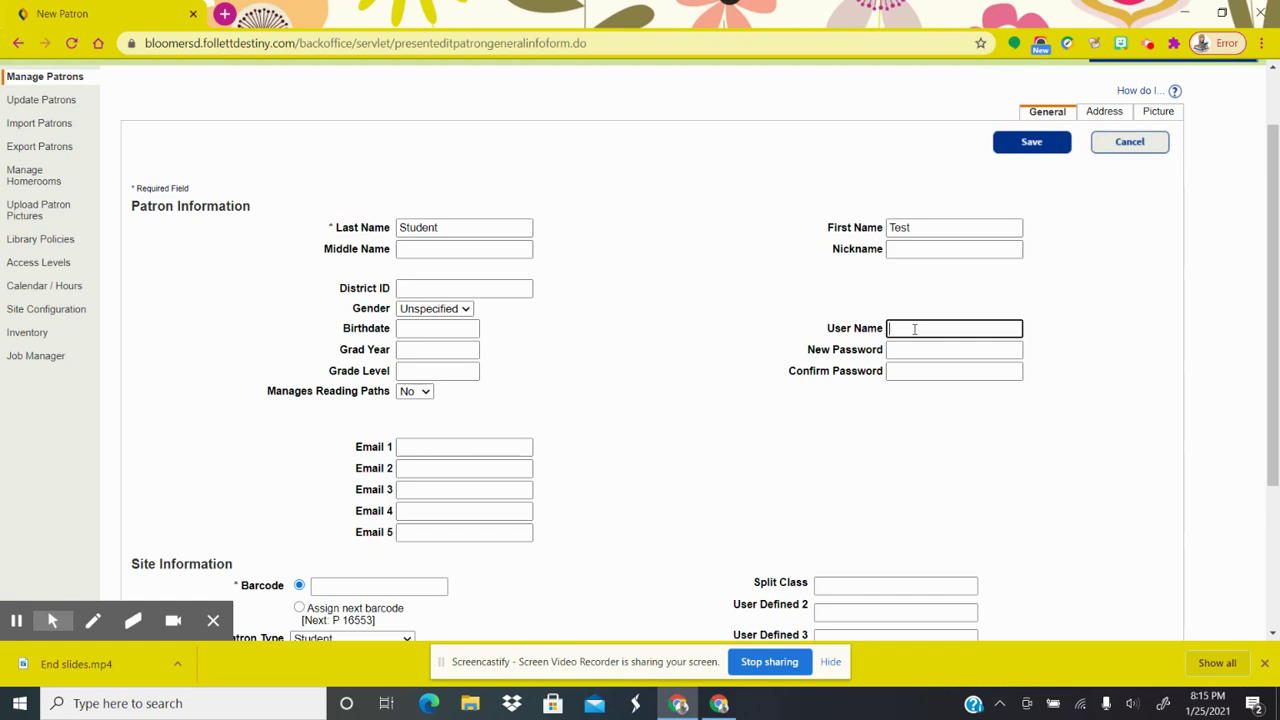
pyautogui.write('test.student')
pyautogui.doubleClick(914, 330)
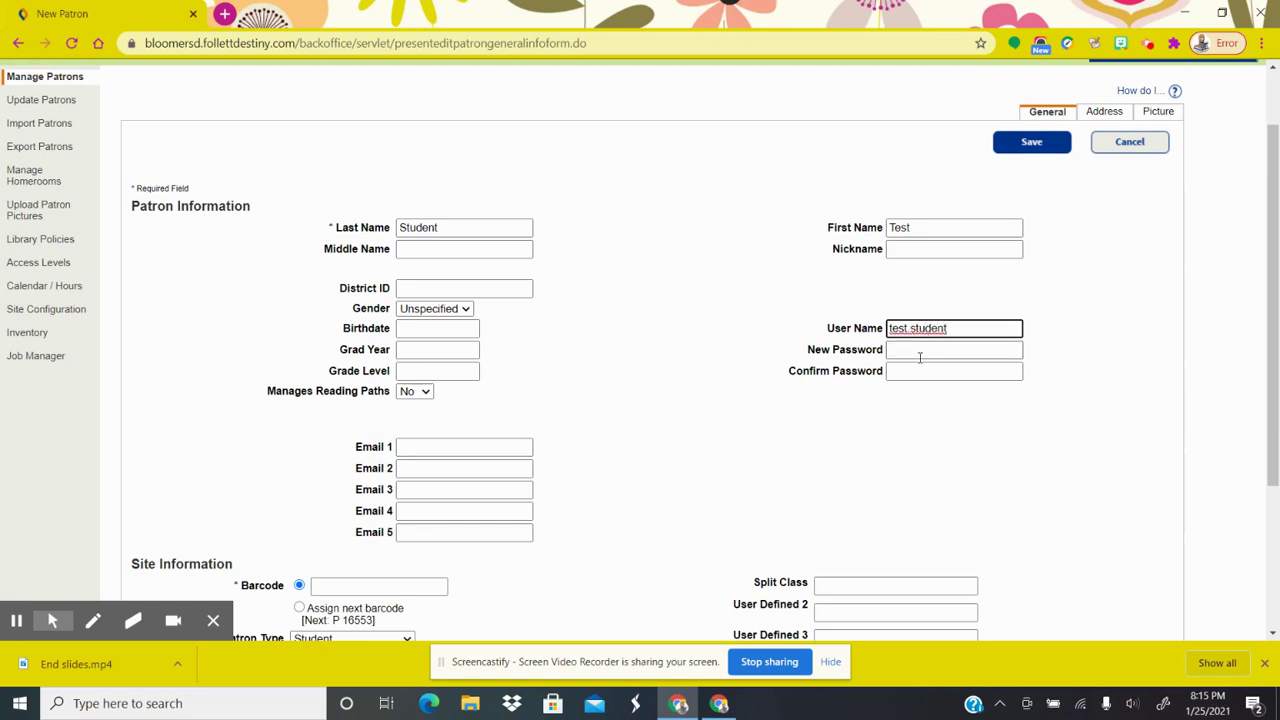
# Enter the patron's password in New Password and again in Confirm Password
pyautogui.click(920, 352)
pyautogui.write('•••••')
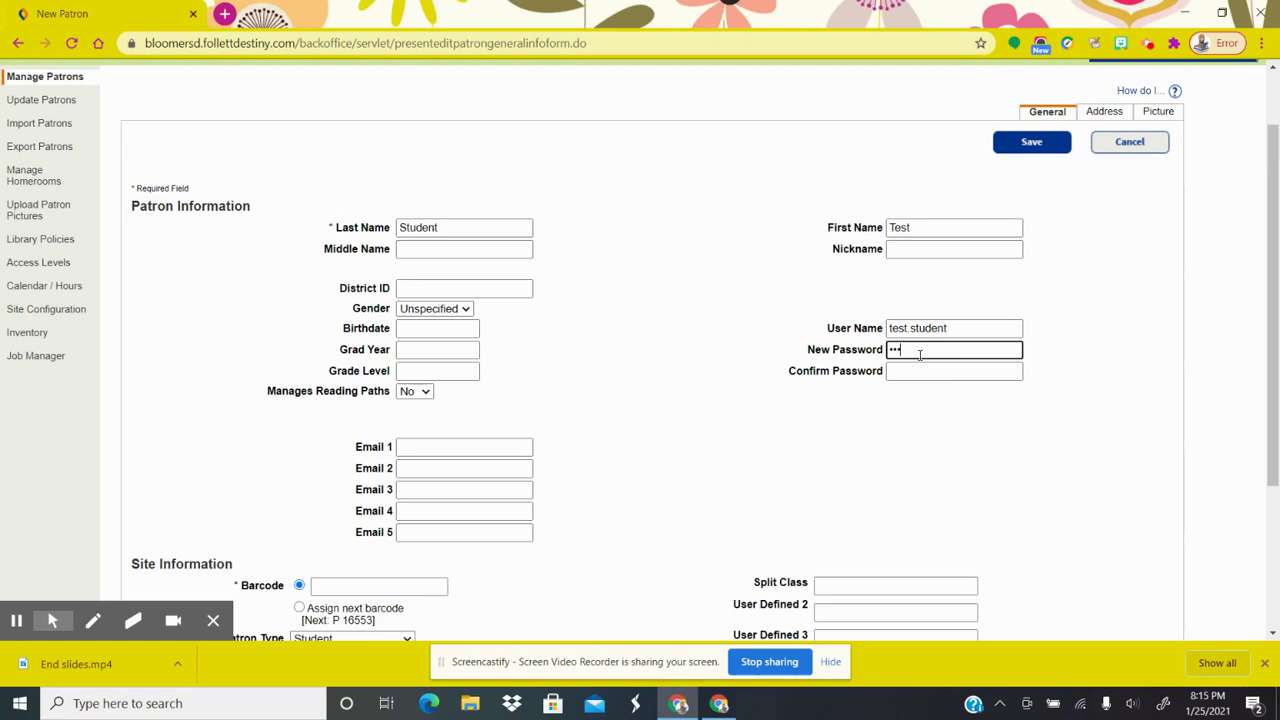
pyautogui.click(909, 373)
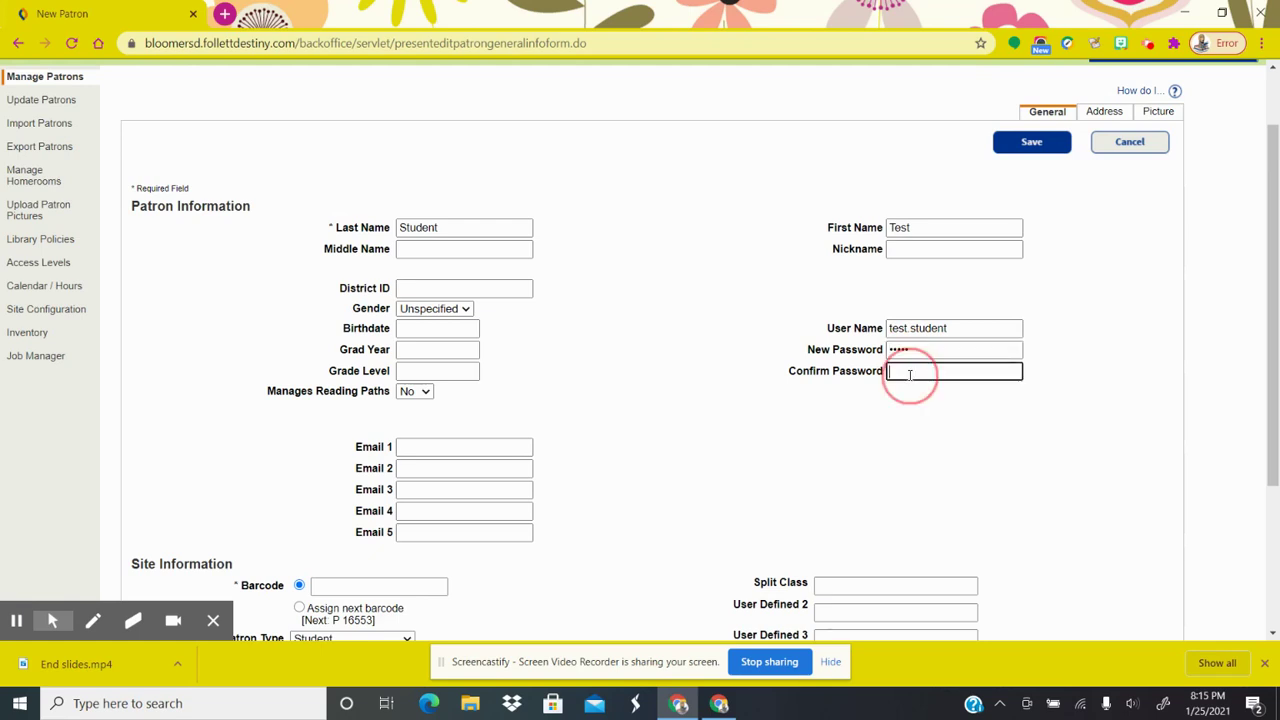
pyautogui.write('•••••')
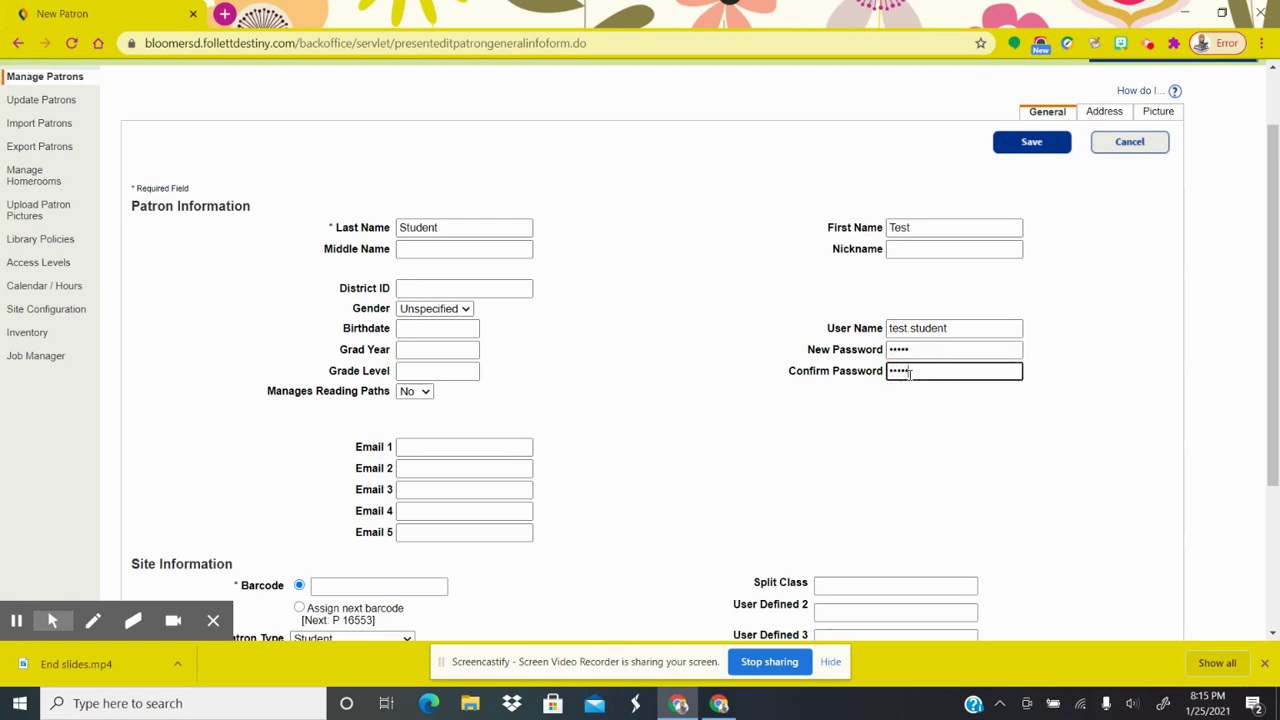
pyautogui.click(698, 433)
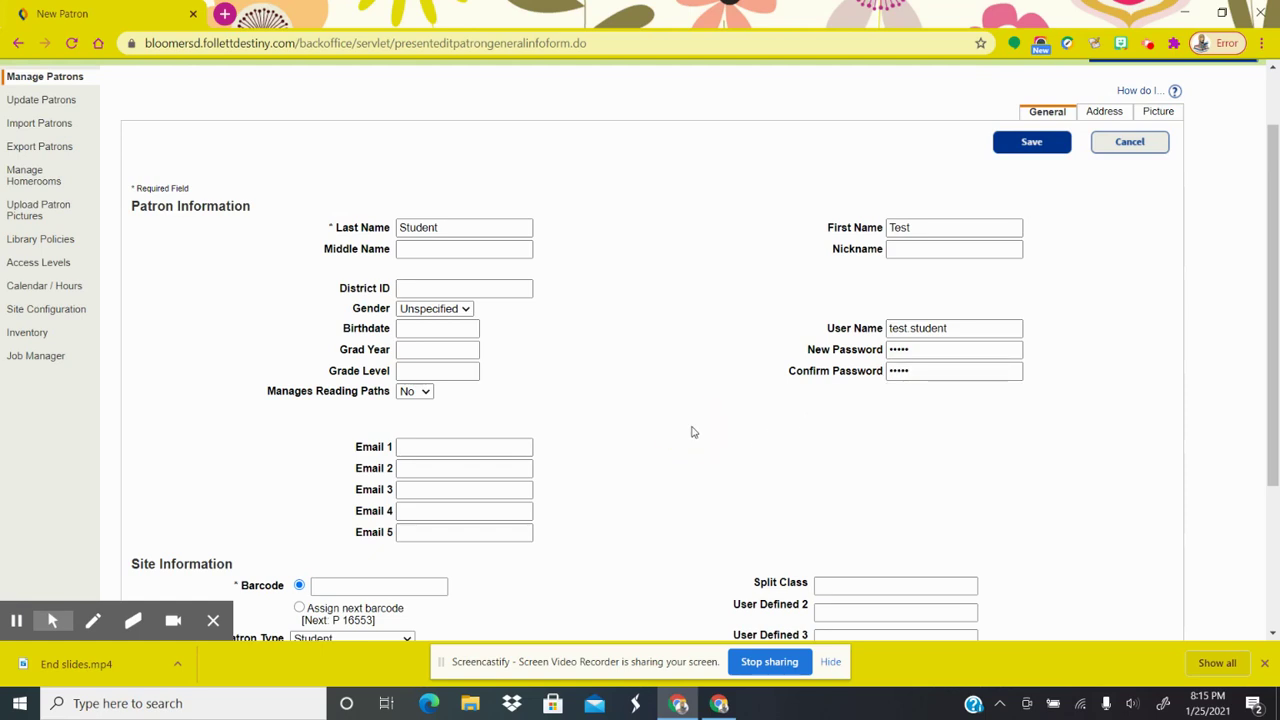
pyautogui.click(418, 448)
# Set the patron's barcode to be assigned automatically
pyautogui.scroll(-1, 418, 448)
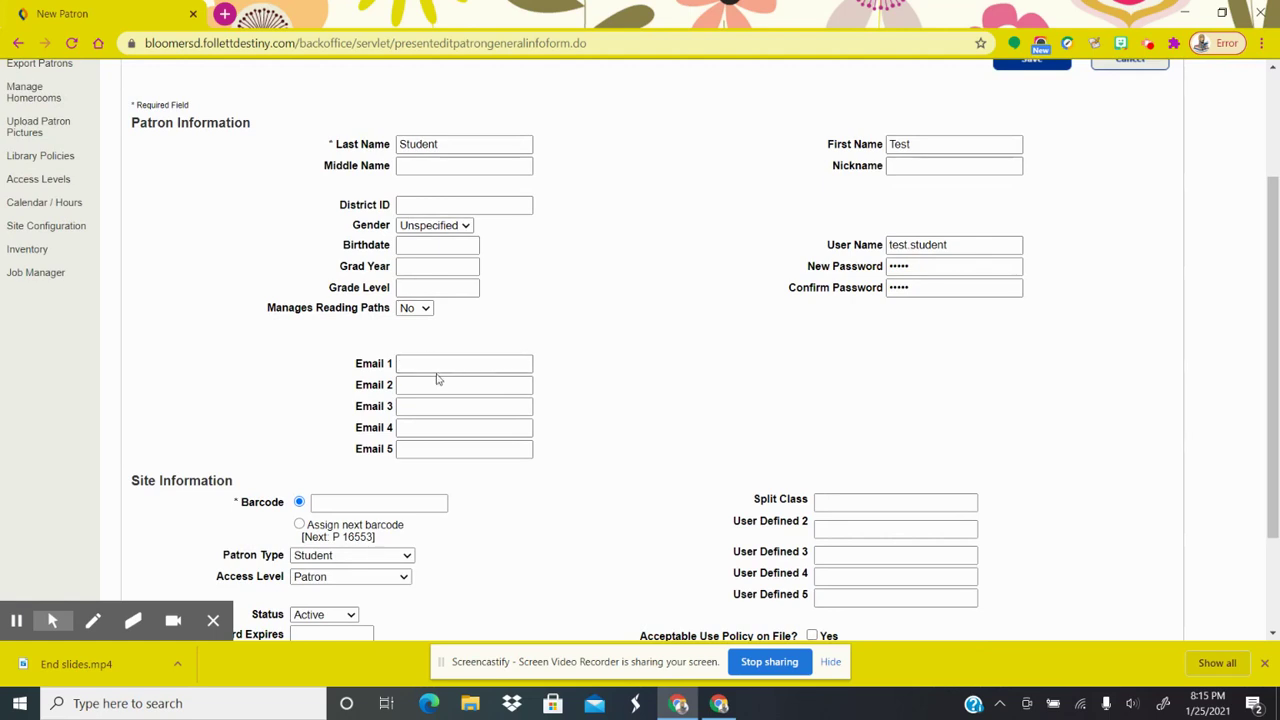
pyautogui.scroll(-2, 640, 460)
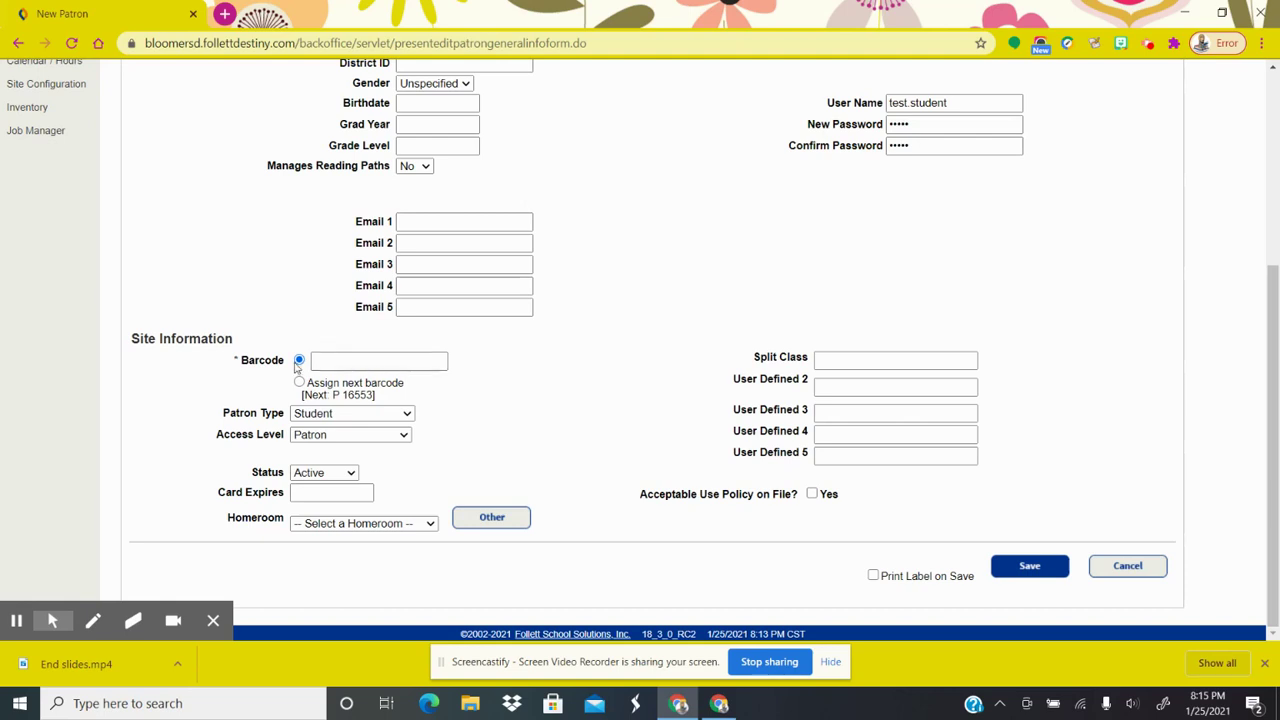
pyautogui.click(340, 362)
pyautogui.click(301, 381)
# Keep patron type Student and status Active, leave homeroom unchosen, and select Other
pyautogui.click(408, 414)
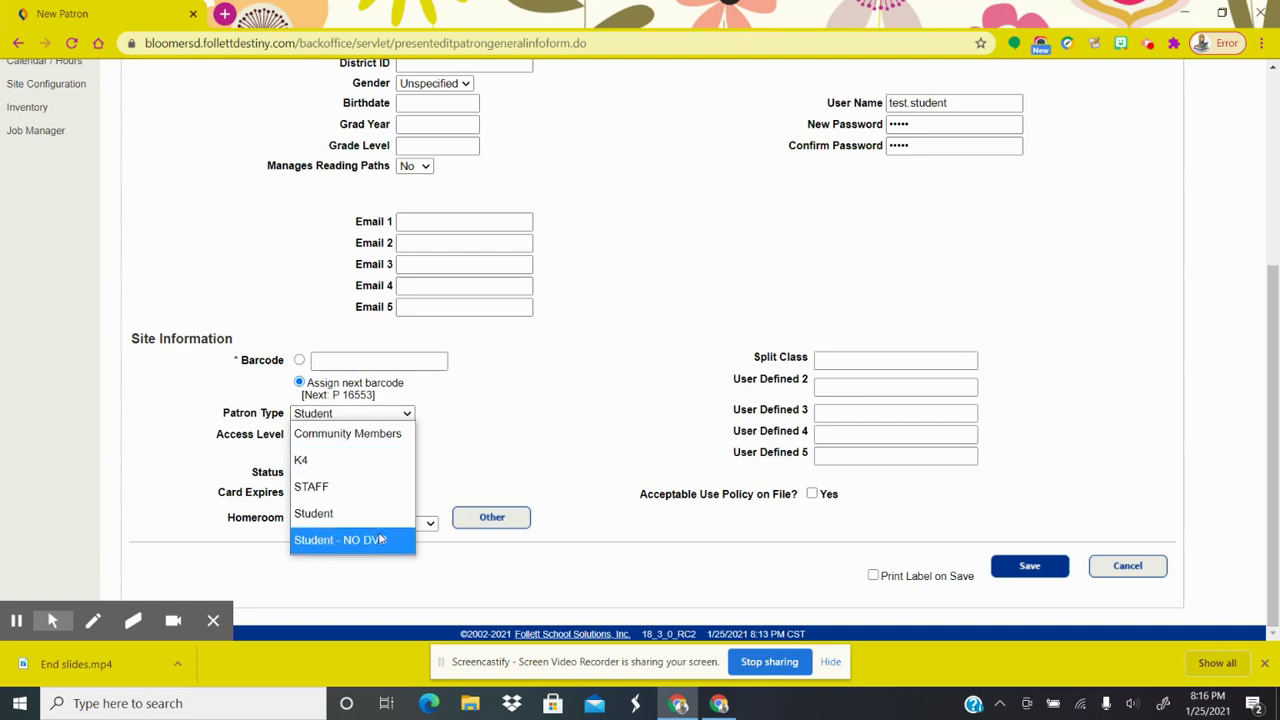
pyautogui.click(458, 460)
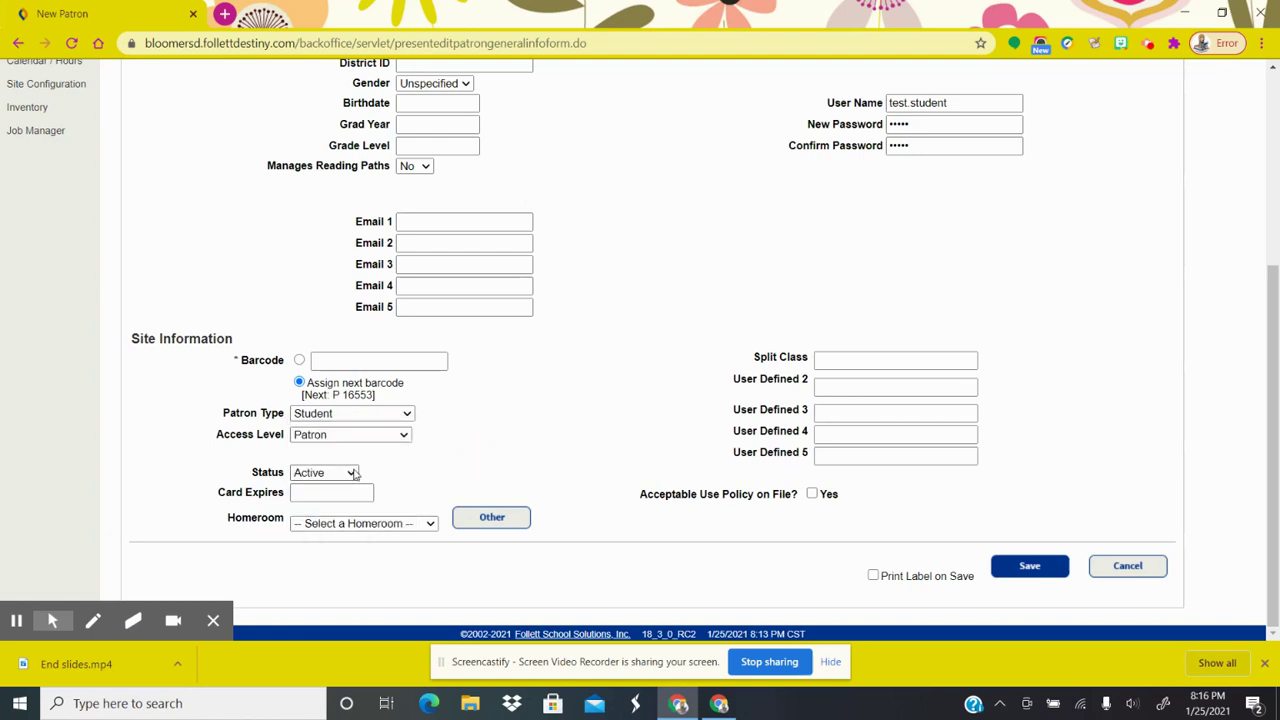
pyautogui.click(352, 473)
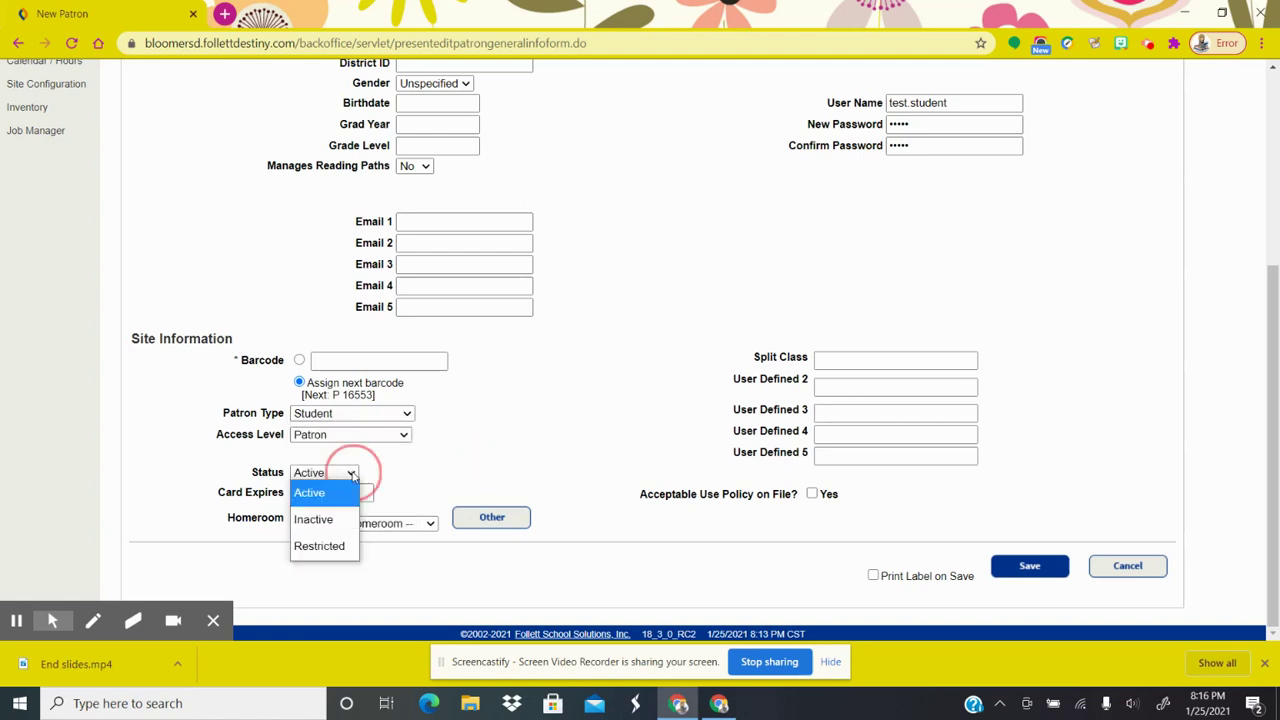
pyautogui.click(352, 473)
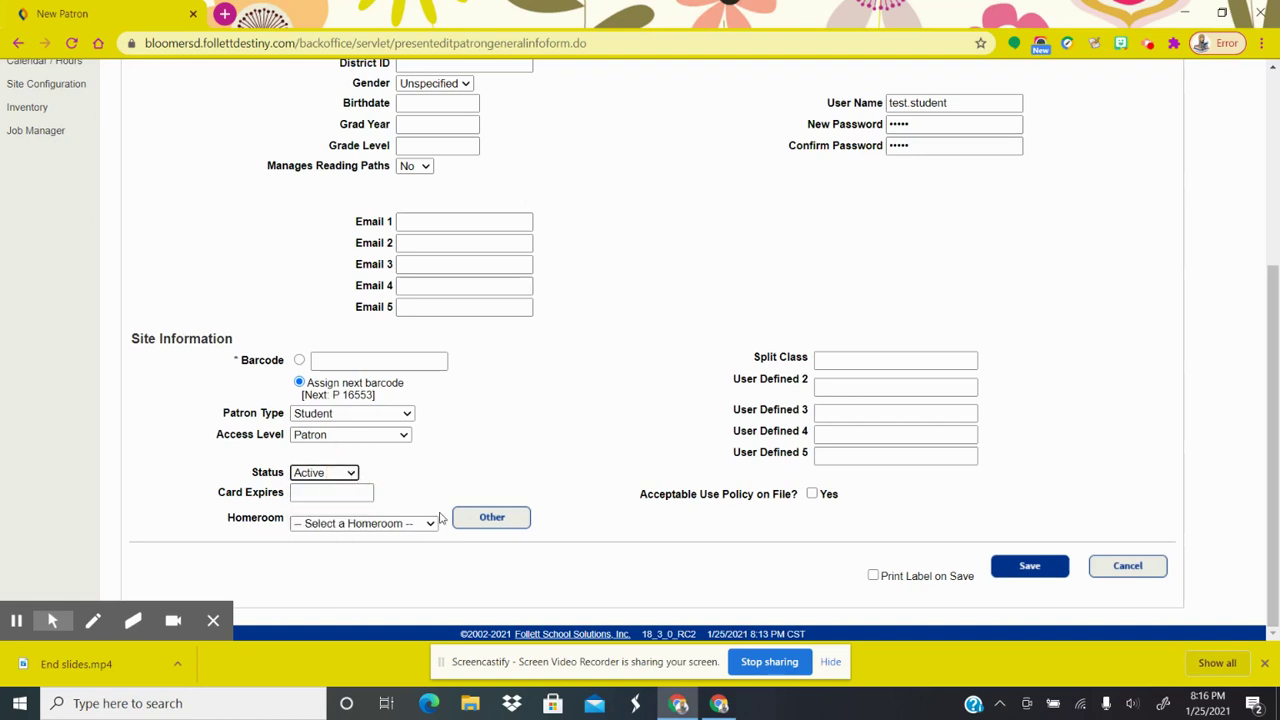
pyautogui.click(431, 524)
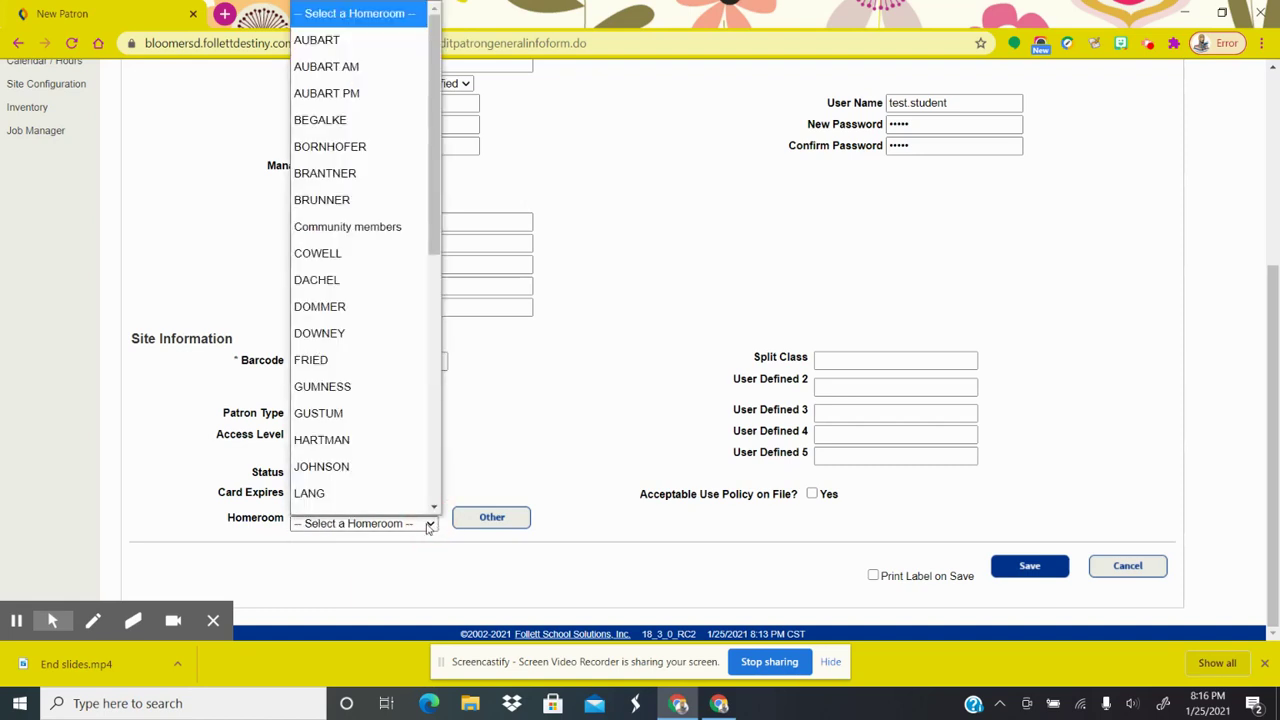
pyautogui.click(431, 524)
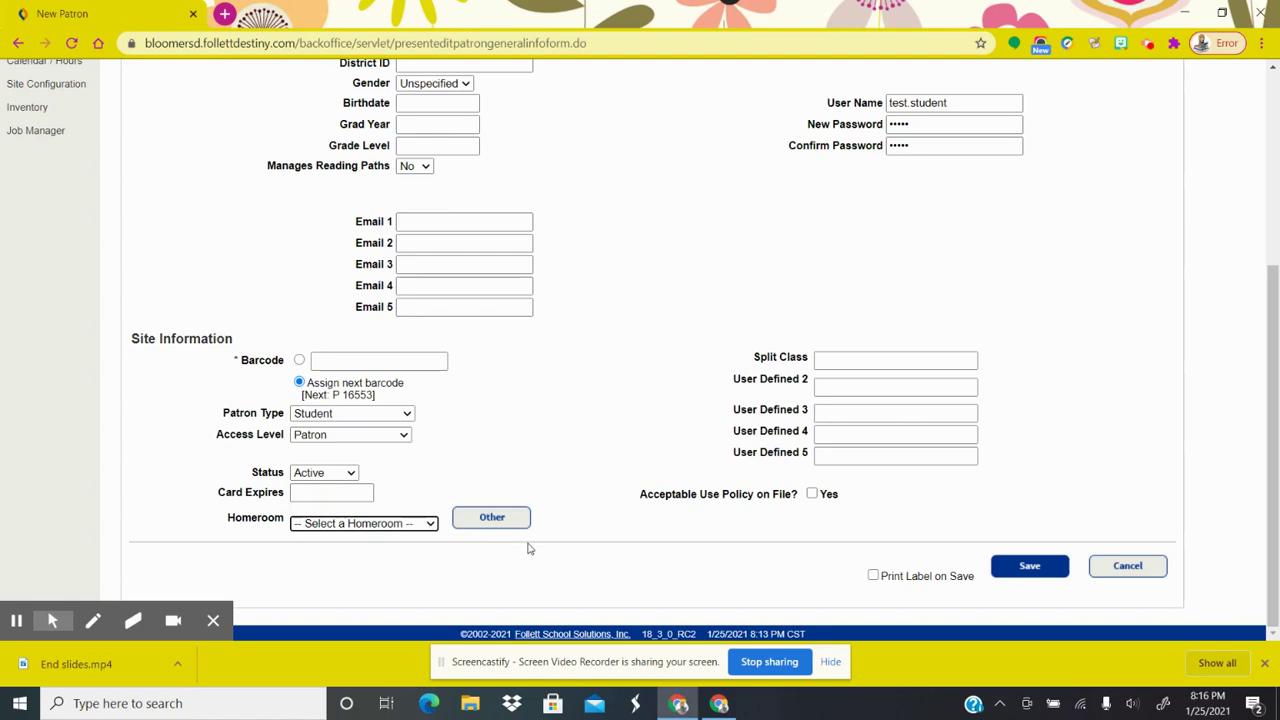
pyautogui.click(489, 518)
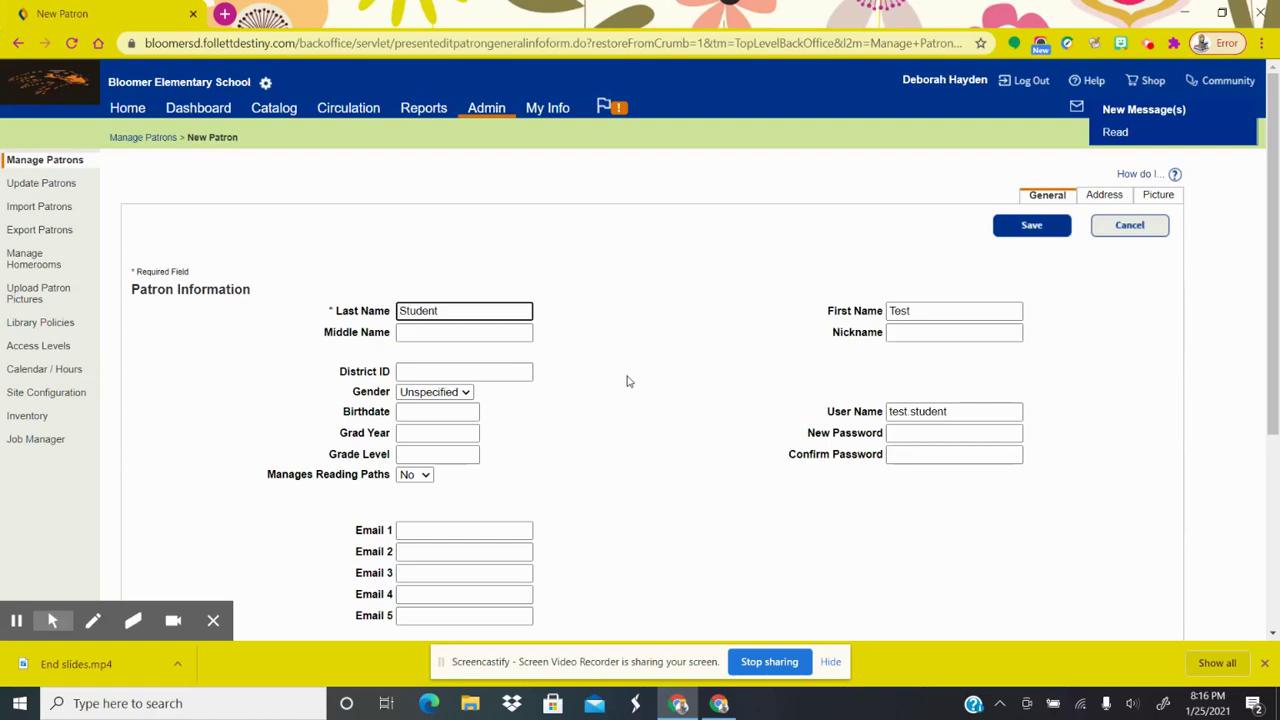
# Assign the new patron to homeroom Hayden
pyautogui.scroll(-3, 628, 381)
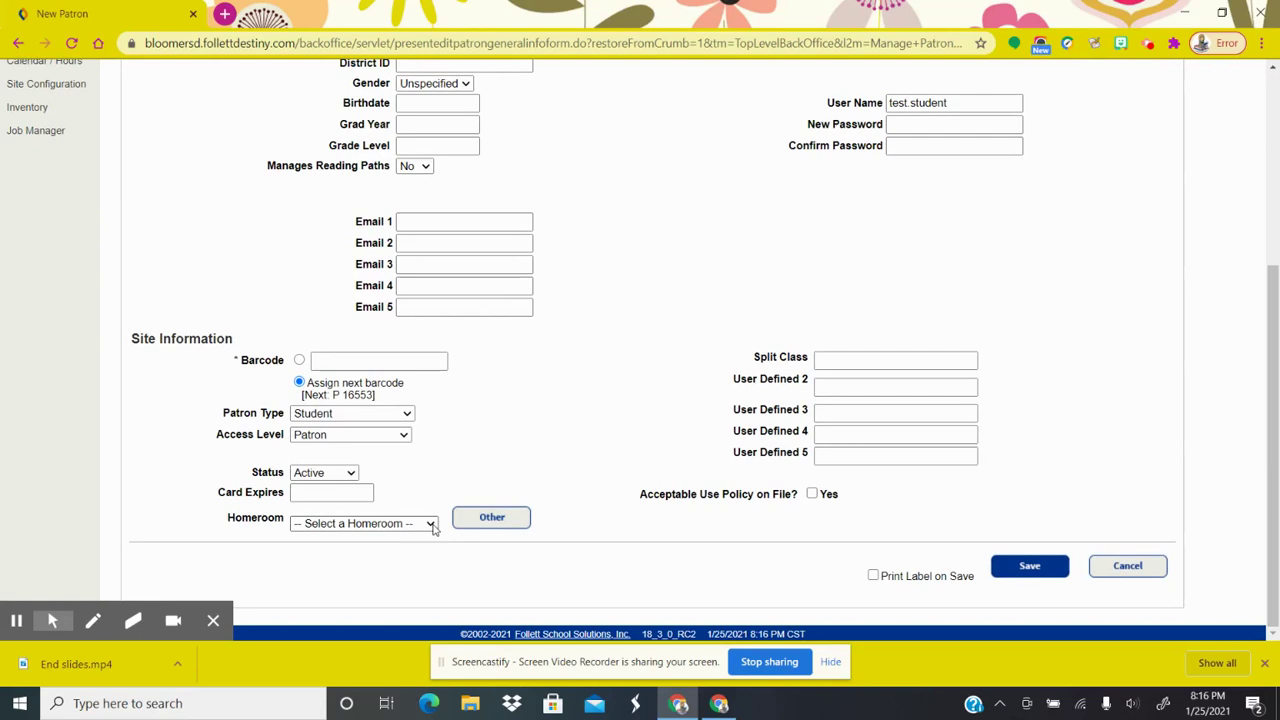
pyautogui.click(428, 523)
pyautogui.scroll(-1, 410, 505)
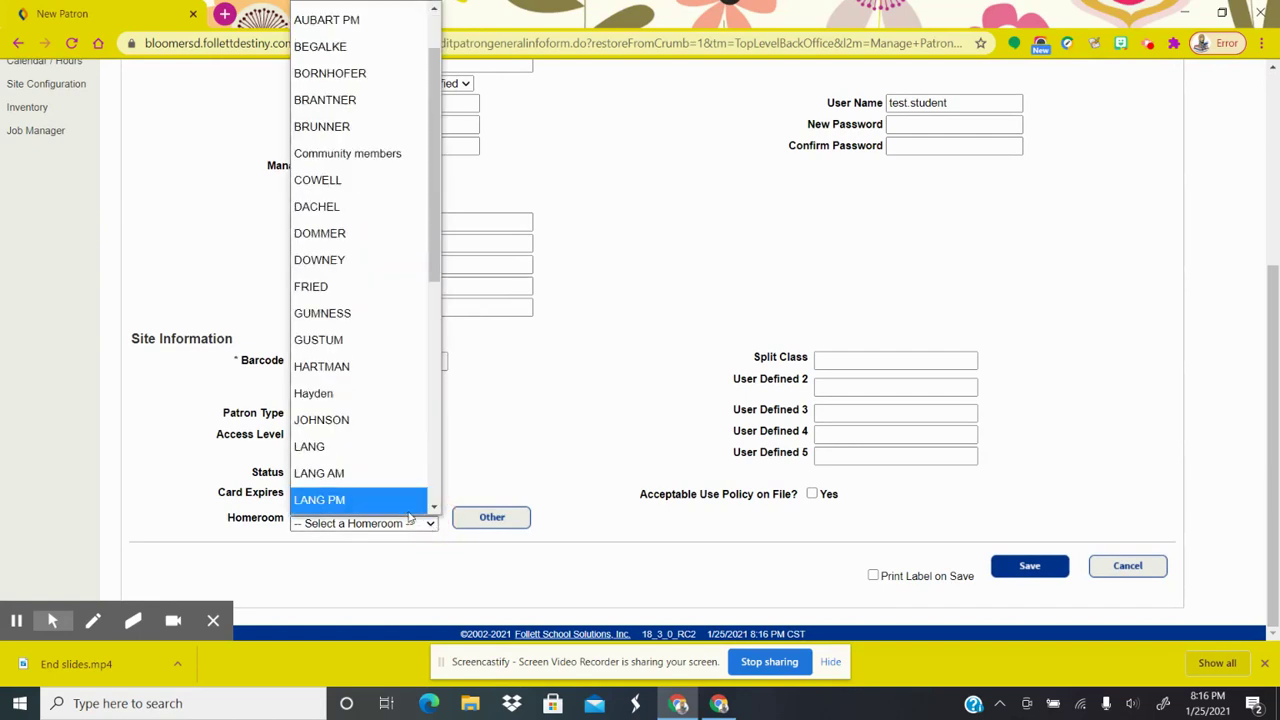
pyautogui.click(376, 395)
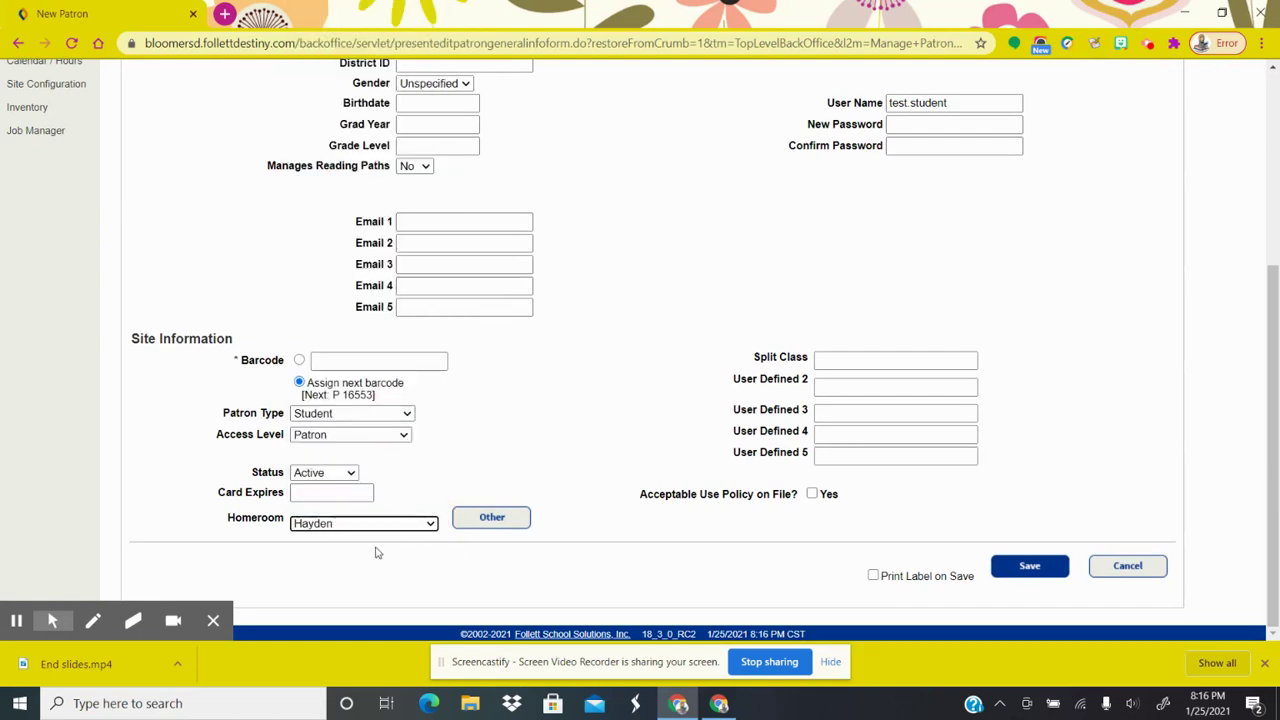
# Save the new patron record
pyautogui.scroll(3, 587, 359)
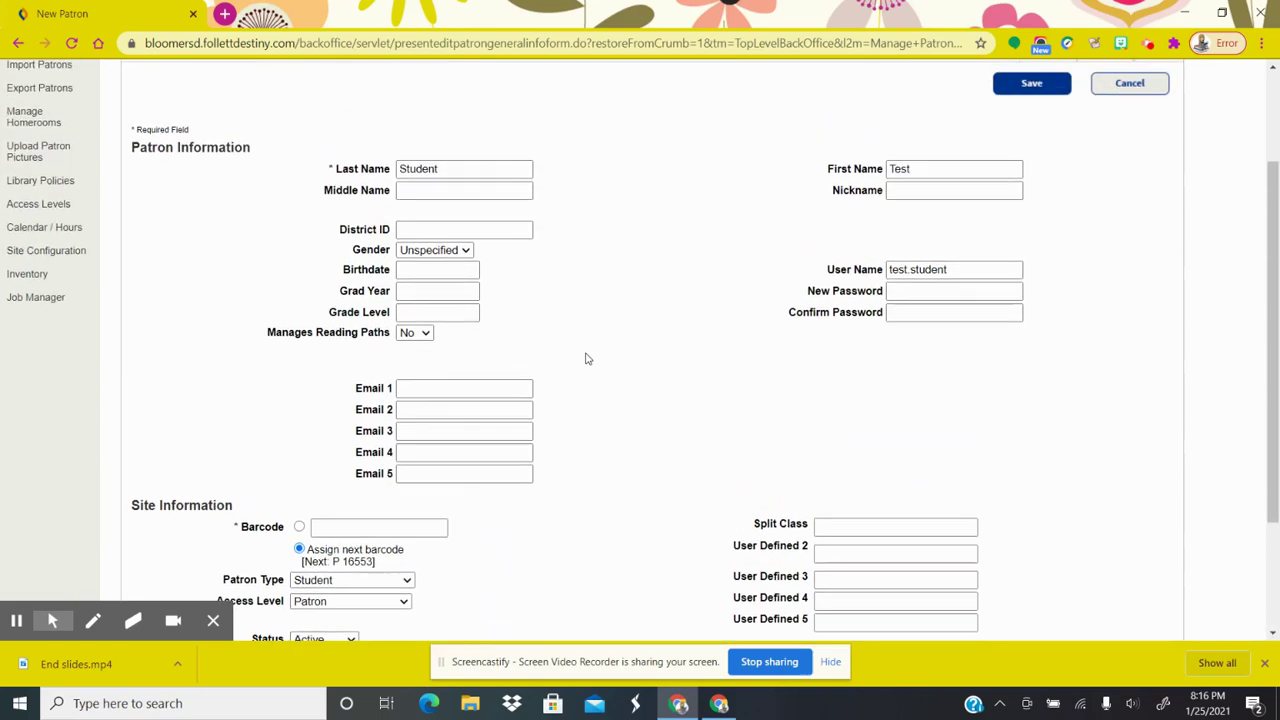
pyautogui.scroll(-3, 586, 358)
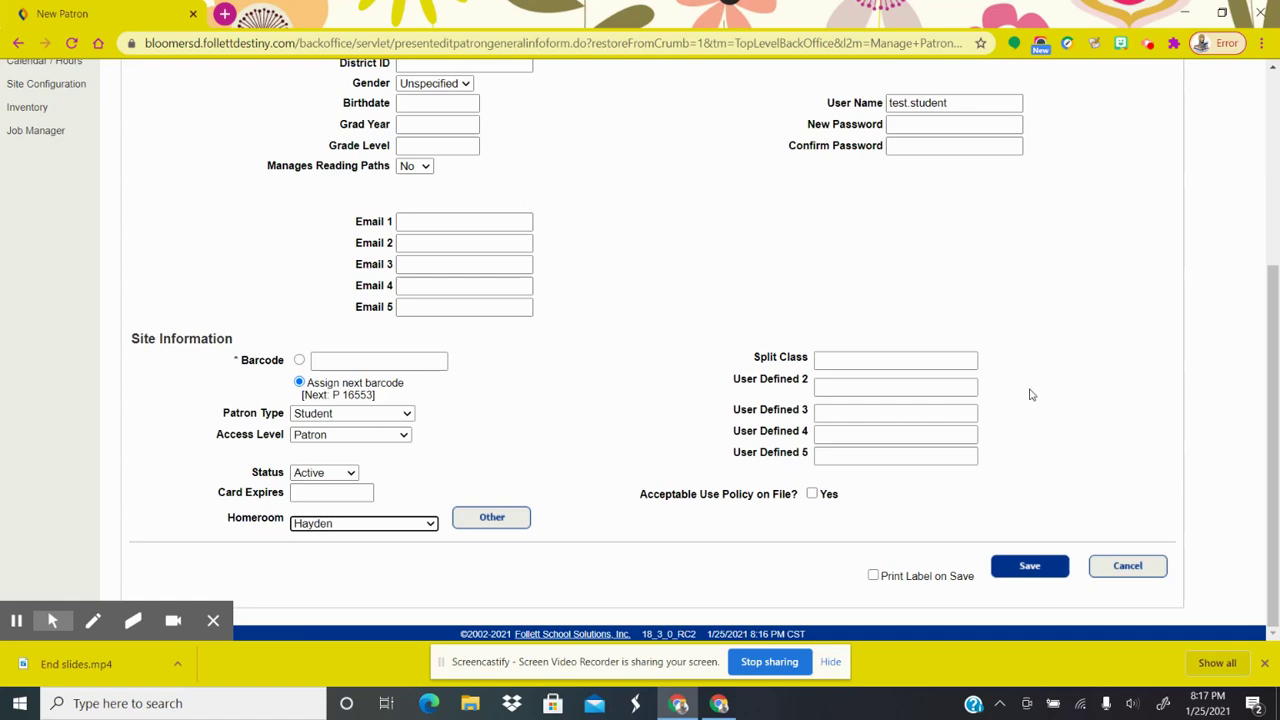
pyautogui.scroll(2, 1032, 395)
pyautogui.scroll(-2, 1032, 395)
pyautogui.click(1034, 565)
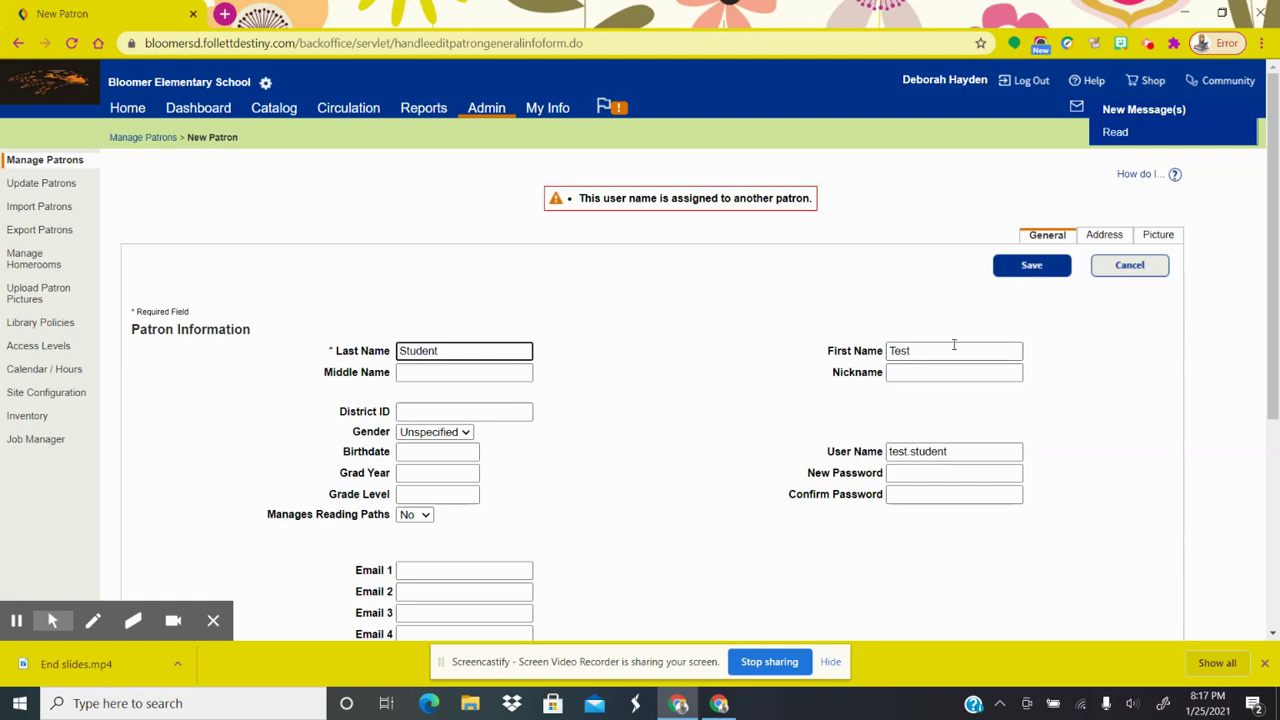
# Change first name to Book and user name to book.student, then save the patron
pyautogui.click(919, 351)
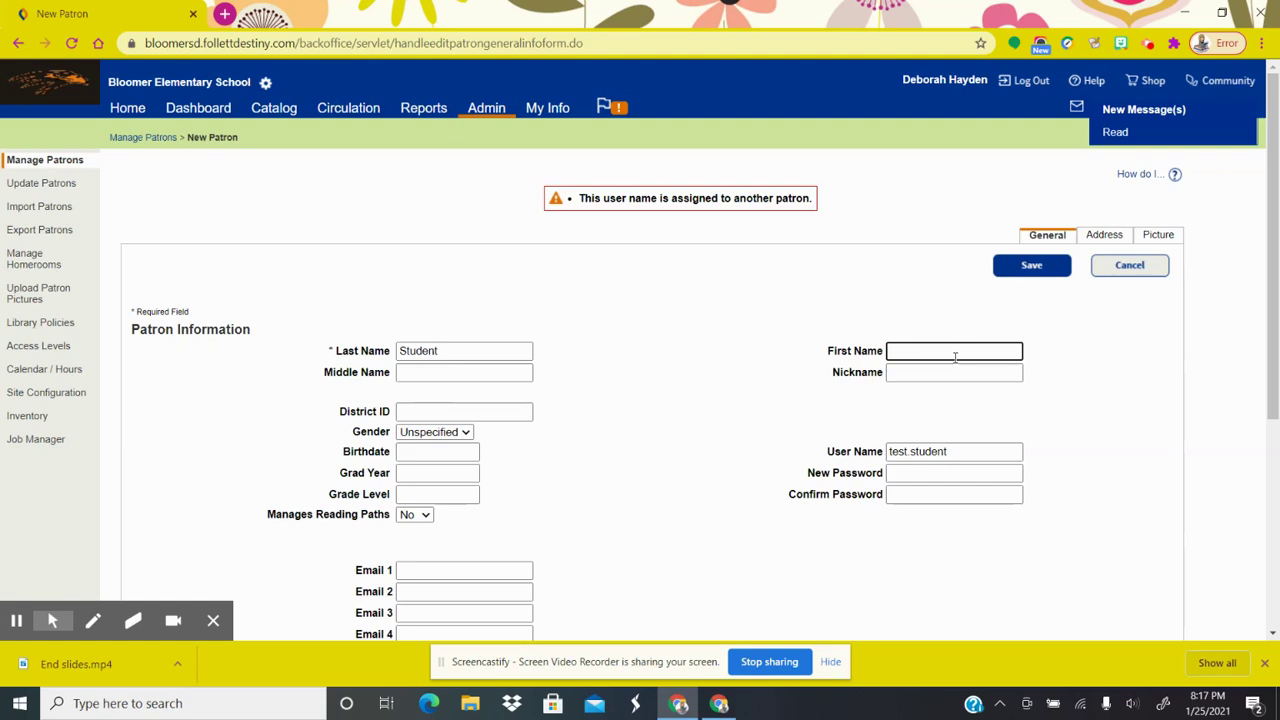
pyautogui.write('ook')
pyautogui.click(906, 452)
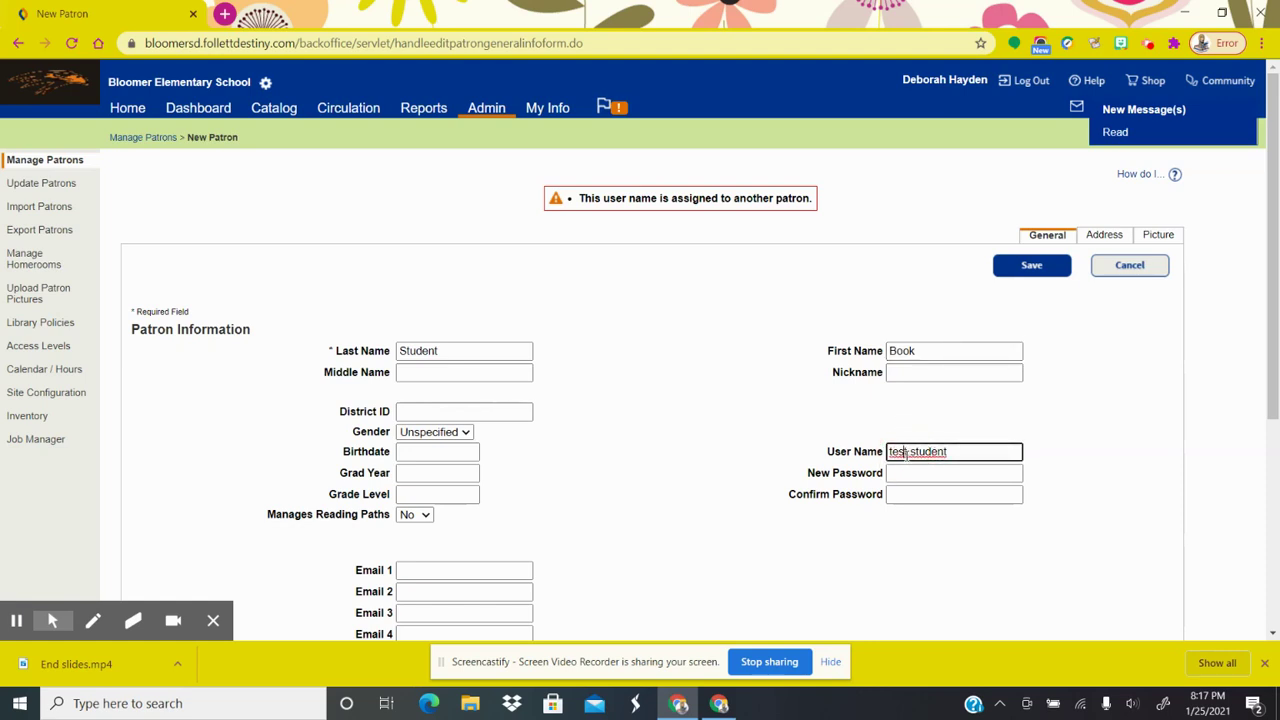
pyautogui.click(908, 452)
pyautogui.press('BackSpace')
pyautogui.press('BackSpace')
pyautogui.press('BackSpace')
pyautogui.press('BackSpace')
pyautogui.press('BackSpace')
pyautogui.write('bo.ok')
pyautogui.click(1048, 272)
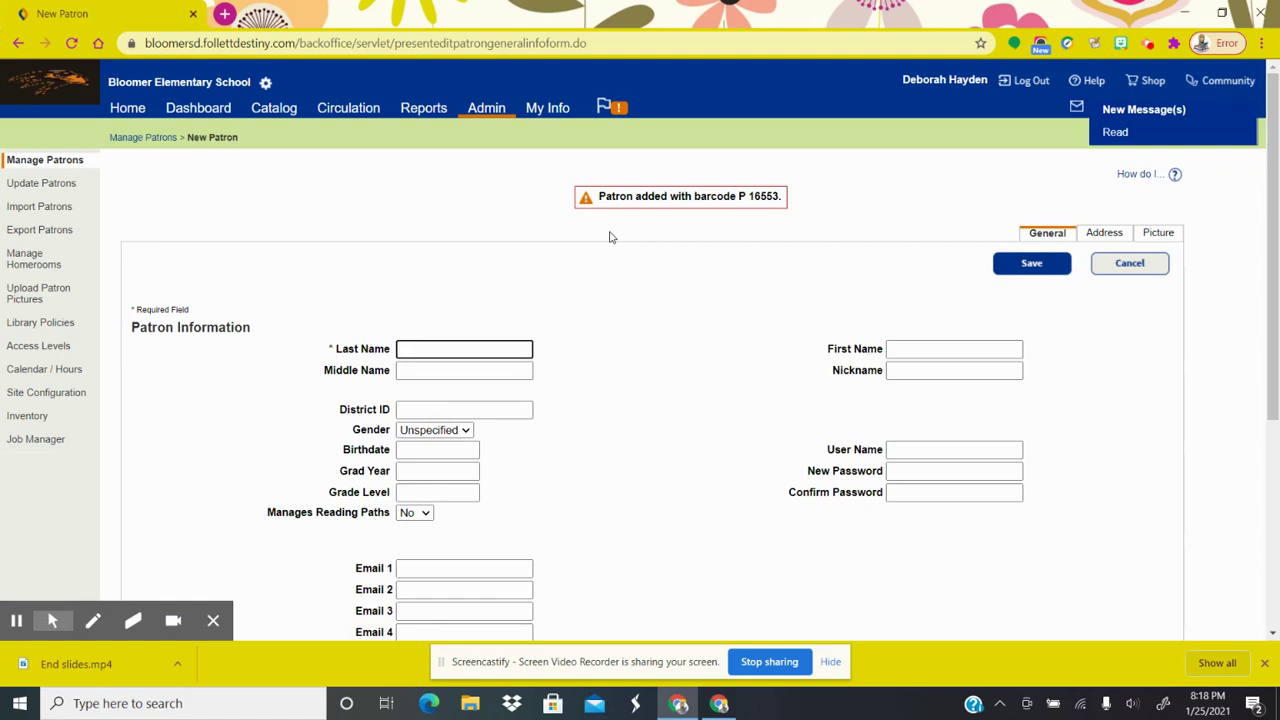
# In Circulation check-out by homeroom, list Hayden's patrons and open Student, Book
pyautogui.click(340, 110)
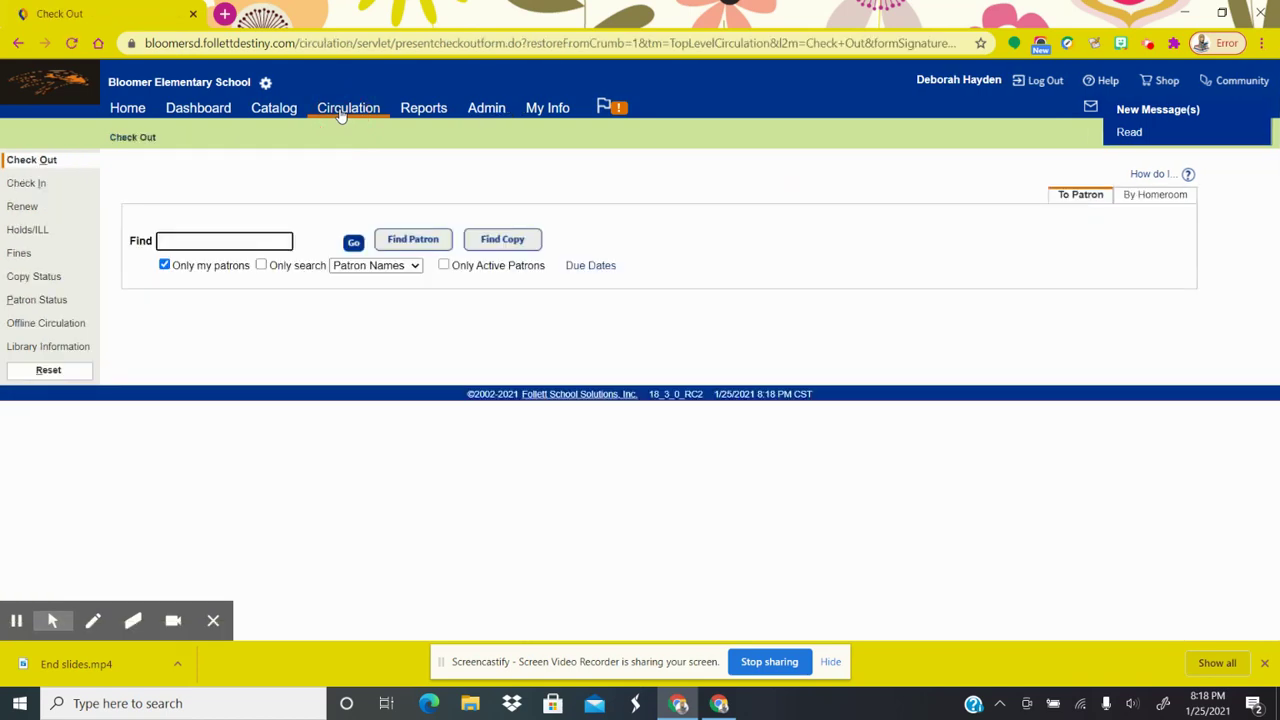
pyautogui.click(1140, 202)
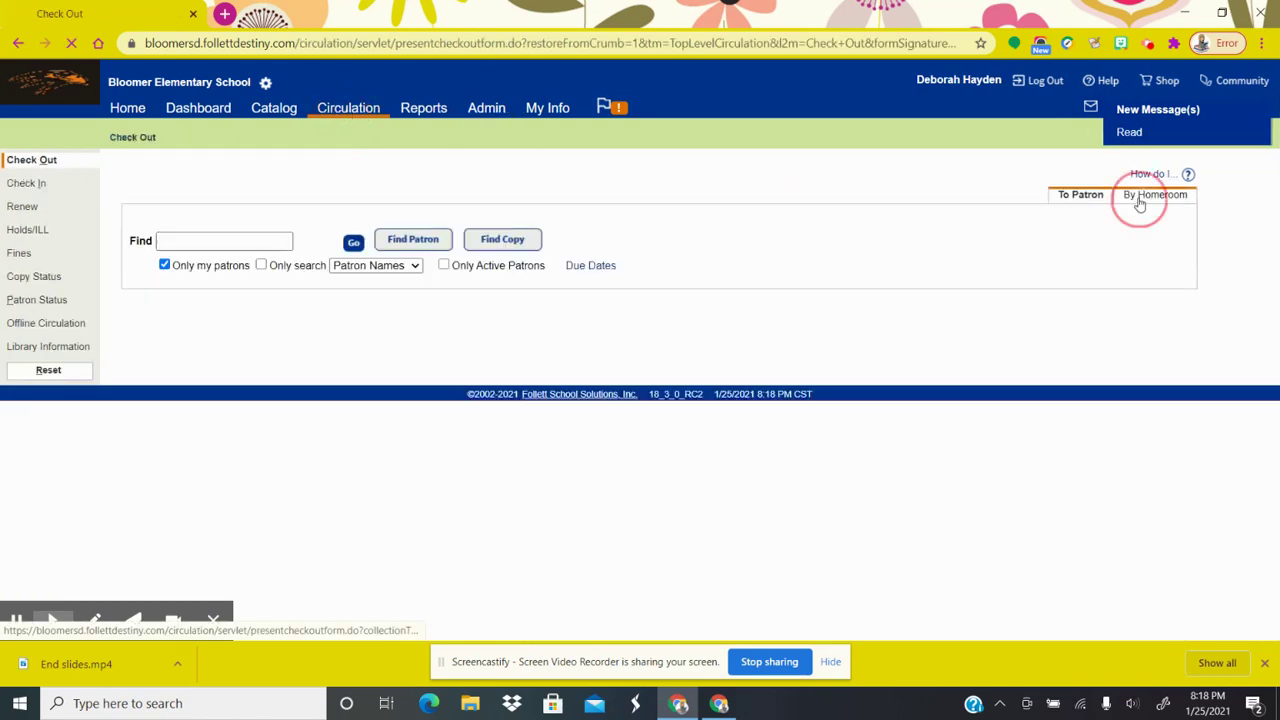
pyautogui.click(342, 243)
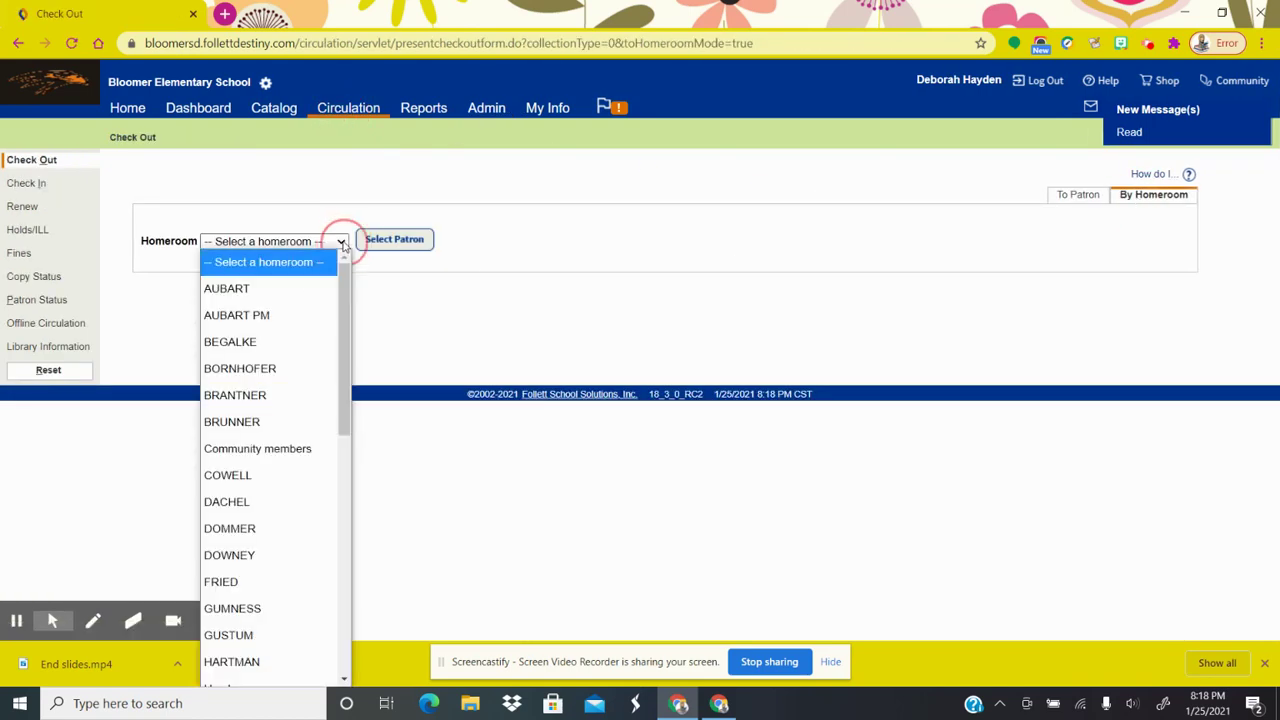
pyautogui.scroll(-5, 329, 323)
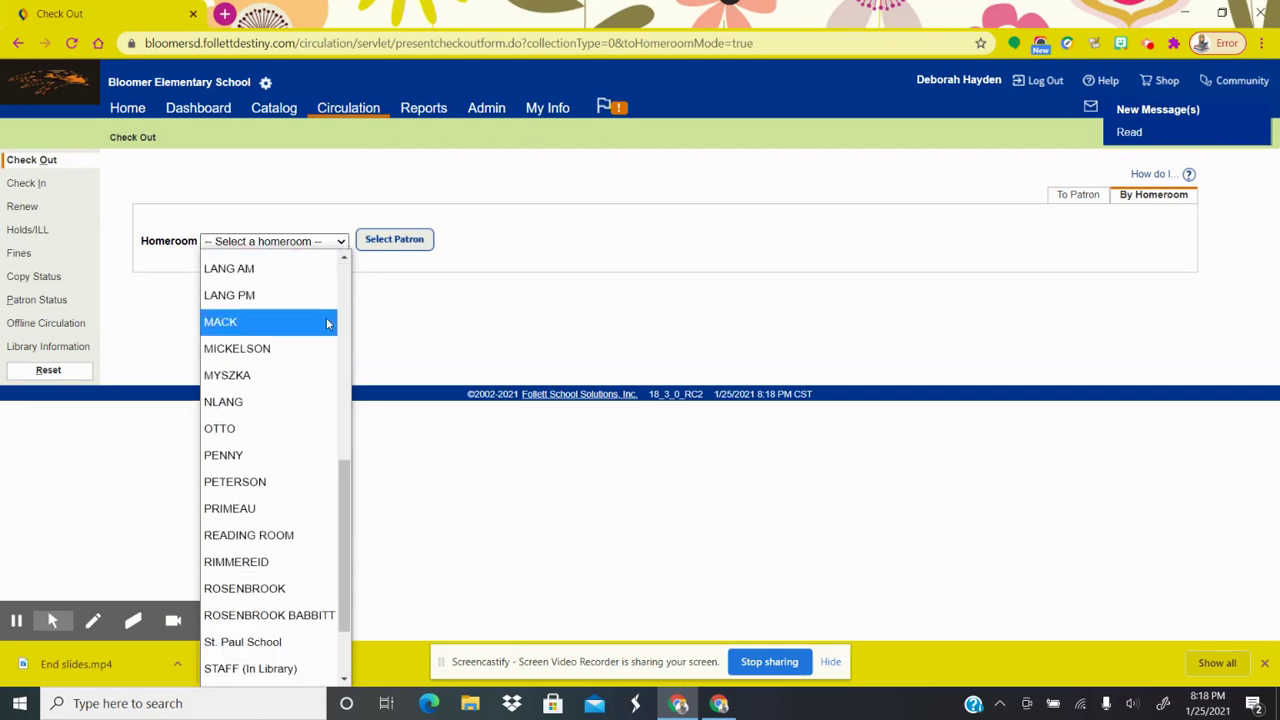
pyautogui.scroll(2, 307, 345)
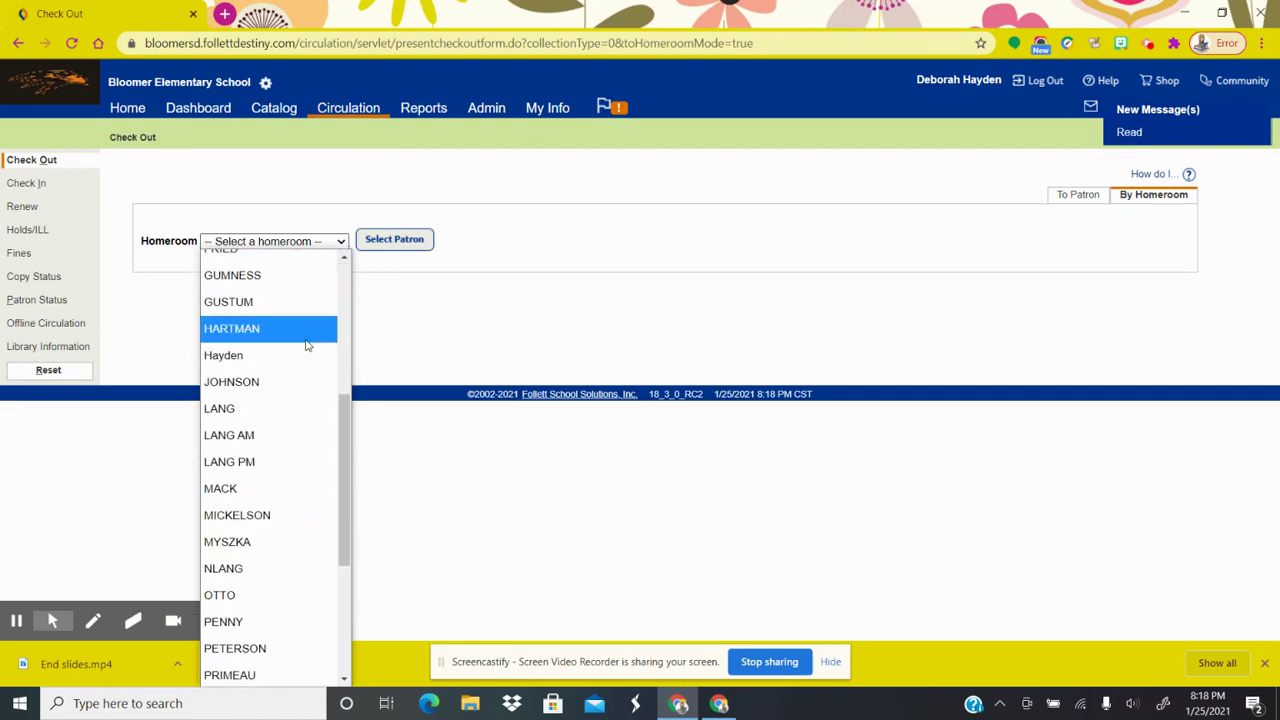
pyautogui.click(287, 357)
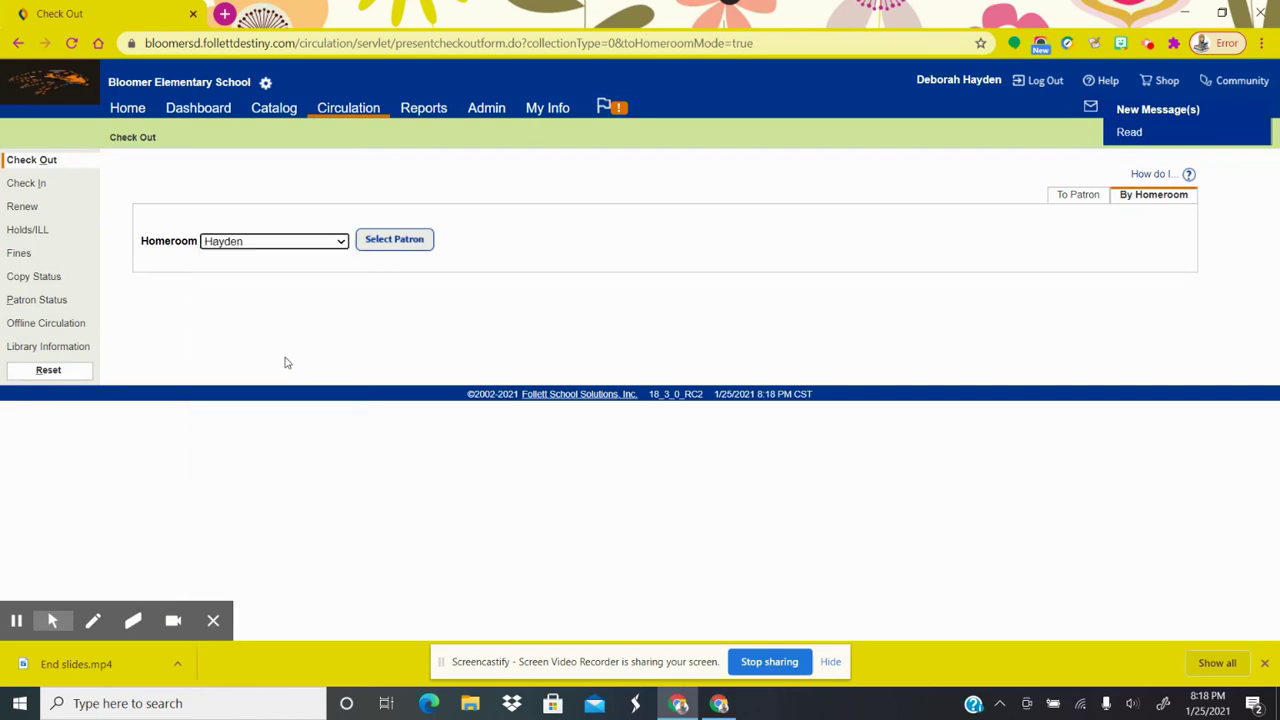
pyautogui.click(385, 249)
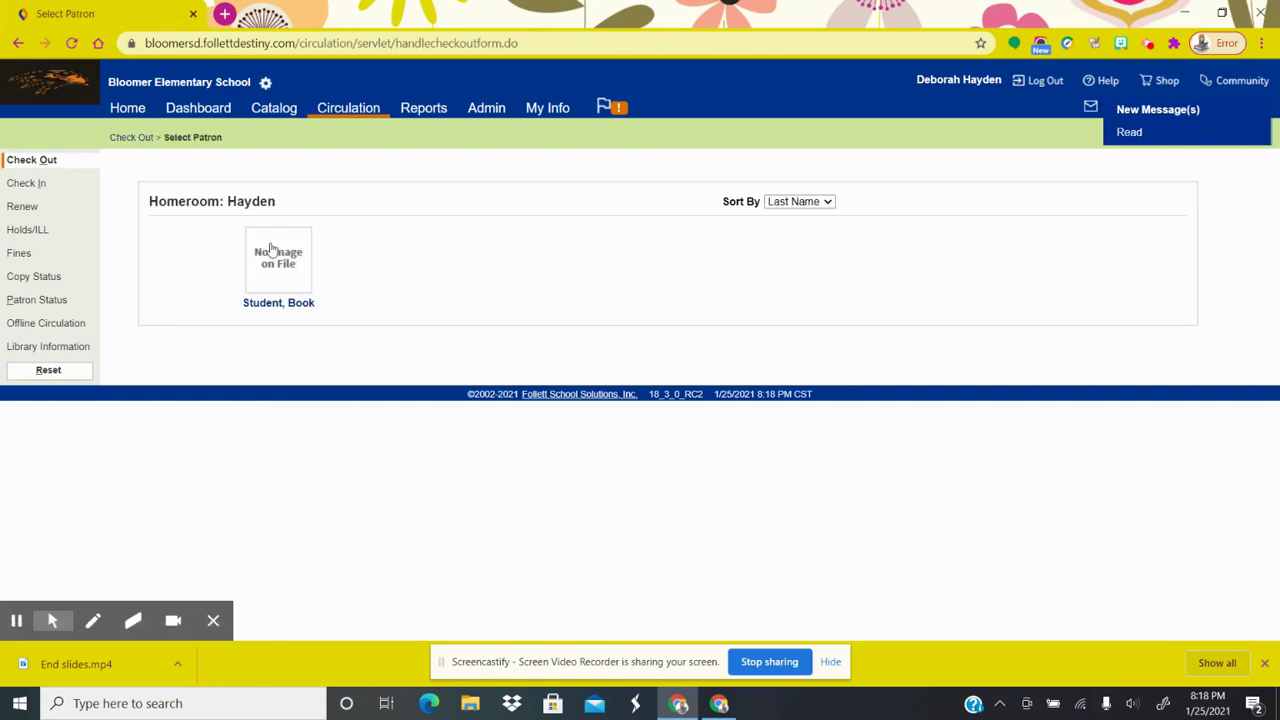
pyautogui.click(286, 288)
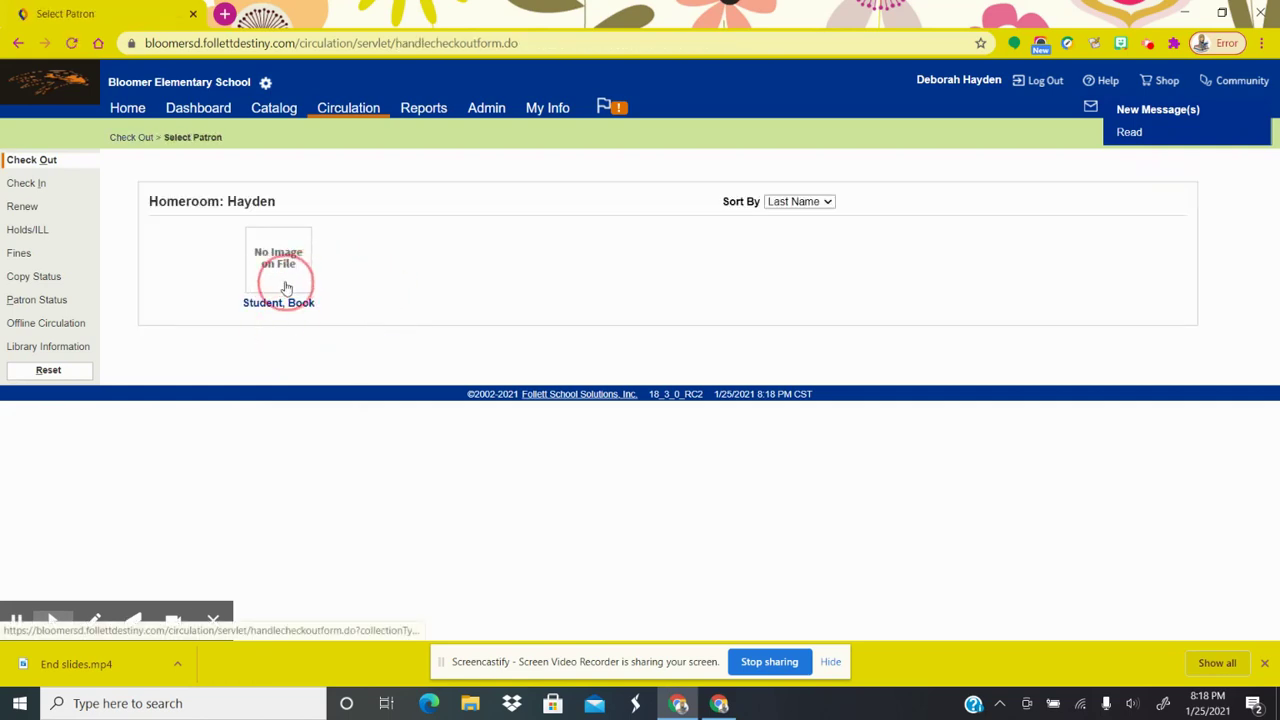